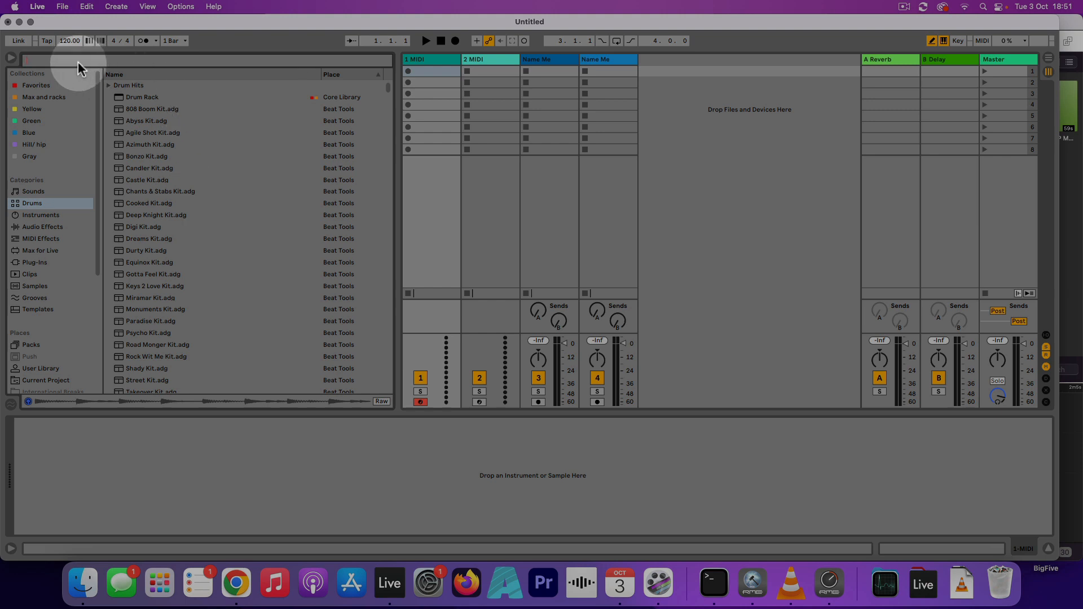
Load Datai Kit onto the first MIDI track and create an empty clip in its first slot.
{"action": "type", "text": "Dat"}
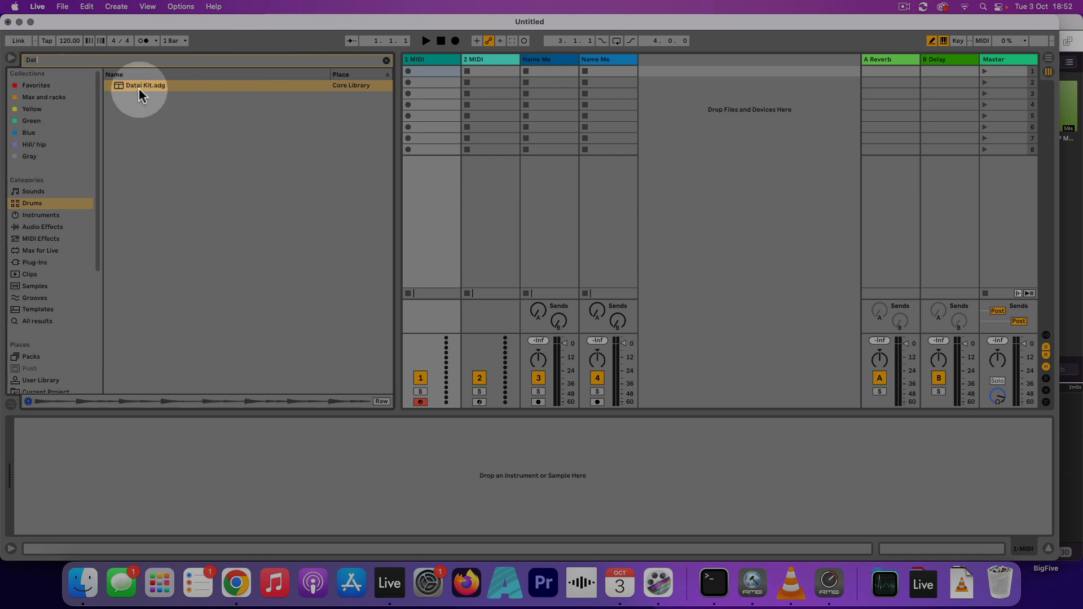
{"action": "left_click_drag", "start_coordinate": [138, 88], "coordinate": [434, 59]}
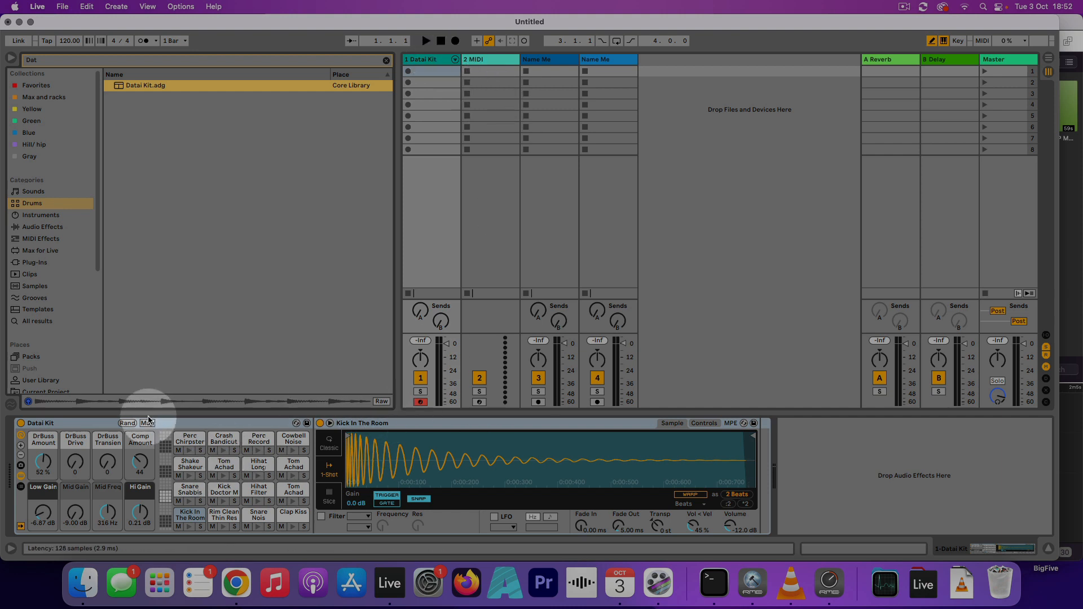
{"action": "double_click", "coordinate": [438, 78]}
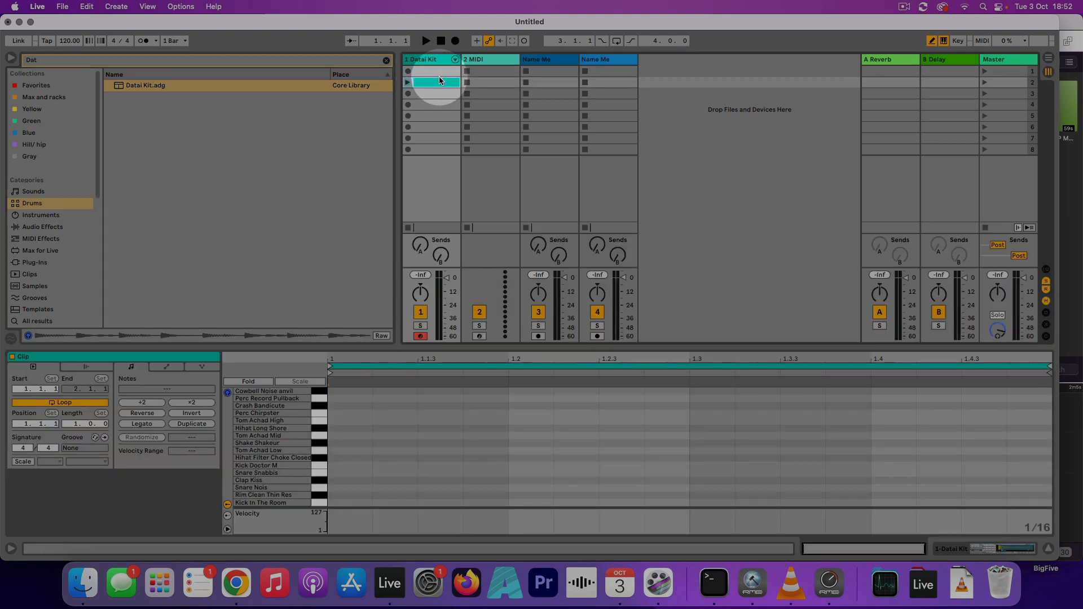
{"action": "left_click_drag", "start_coordinate": [442, 83], "coordinate": [435, 69]}
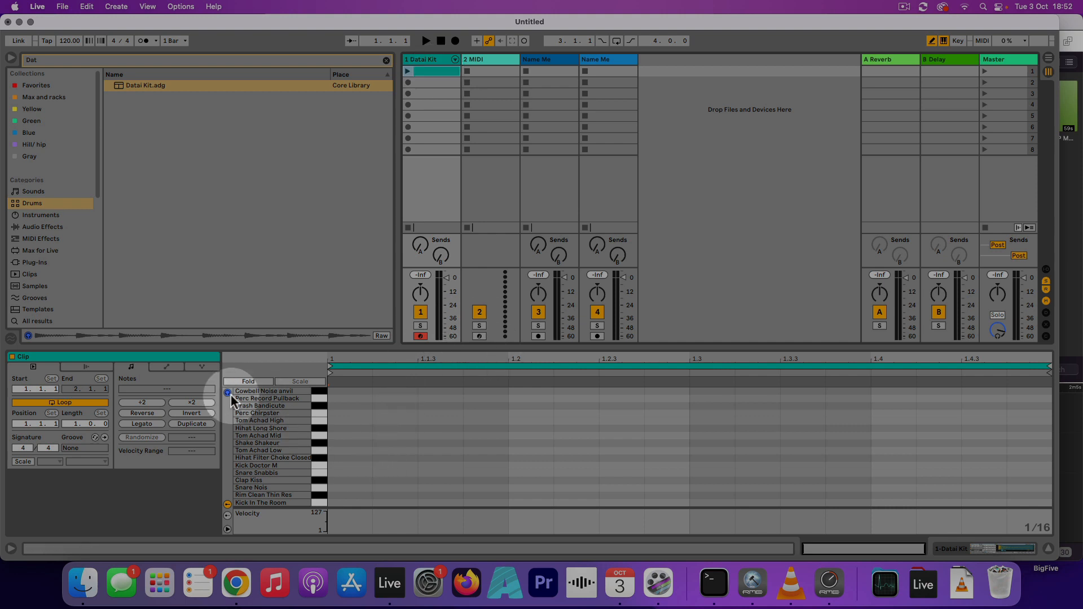
Draw Kick In The Room notes at 1.1 and 1.3.3, and Clap Kiss notes at 1.2 and 1.4, in the drum clip.
{"action": "left_click", "coordinate": [337, 500]}
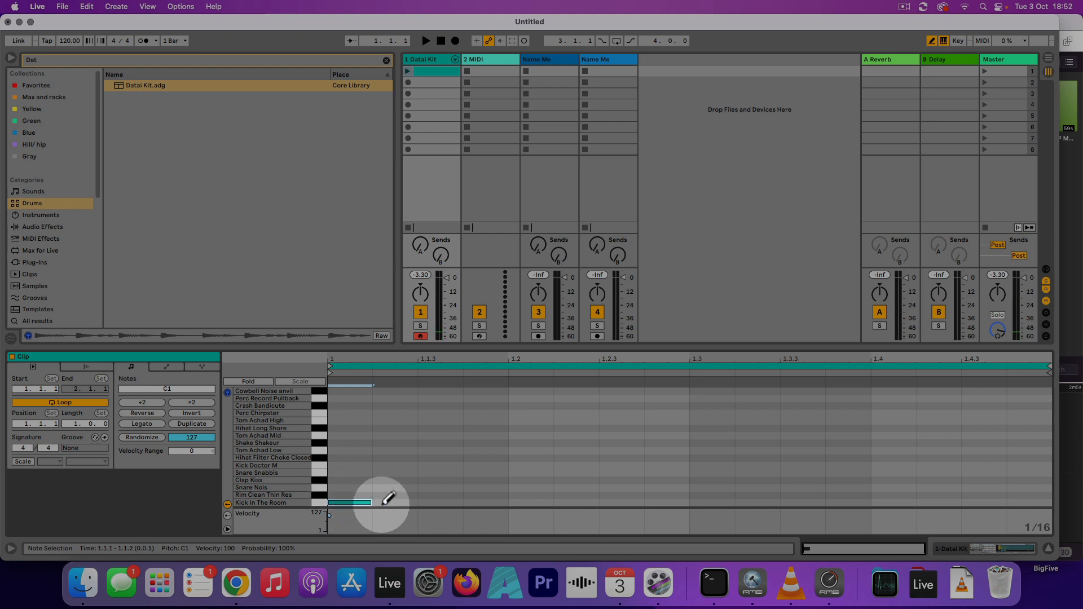
{"action": "left_click_drag", "start_coordinate": [279, 479], "coordinate": [280, 477]}
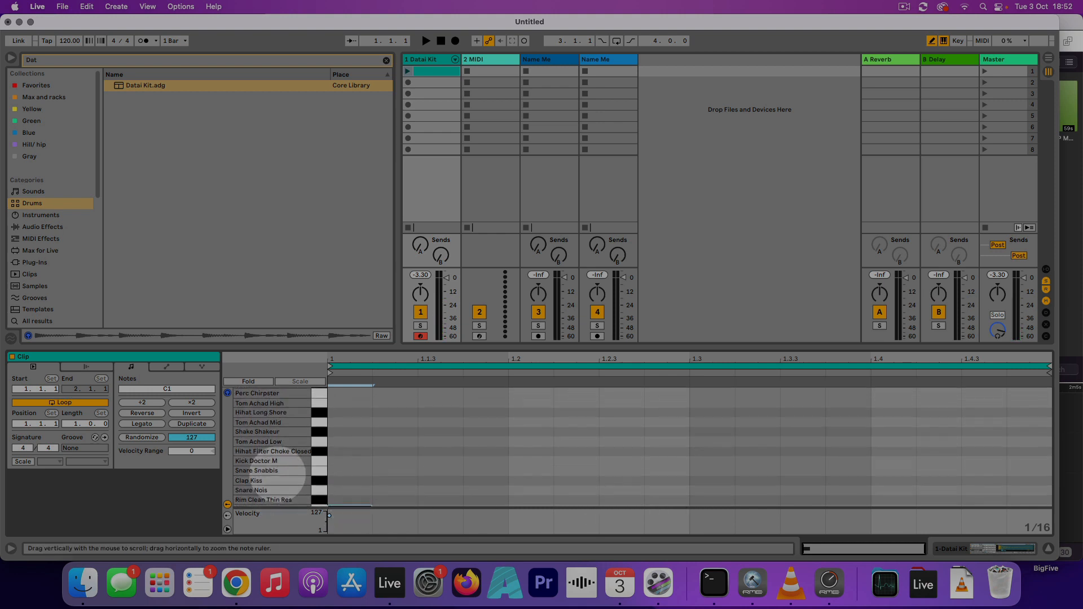
{"action": "left_click_drag", "start_coordinate": [468, 342], "coordinate": [466, 283]}
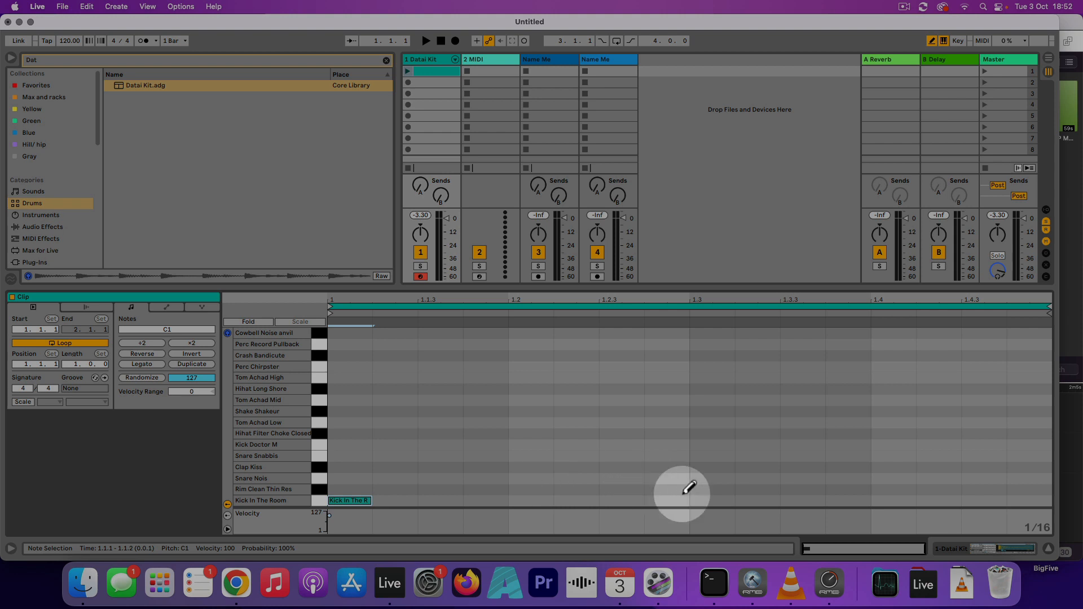
{"action": "left_click", "coordinate": [800, 499]}
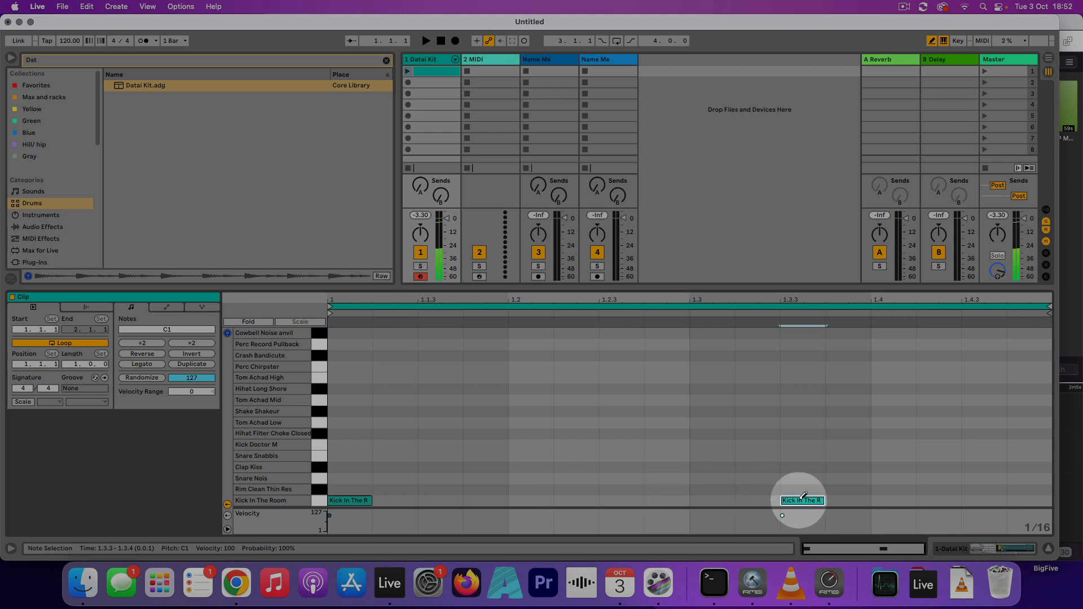
{"action": "left_click", "coordinate": [533, 467]}
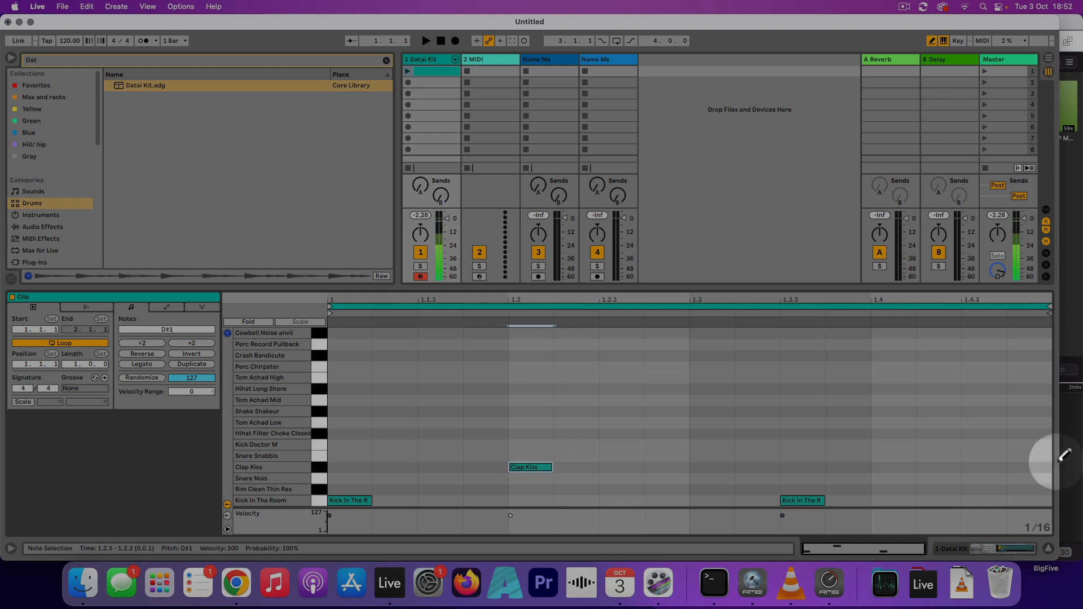
{"action": "left_click", "coordinate": [896, 466]}
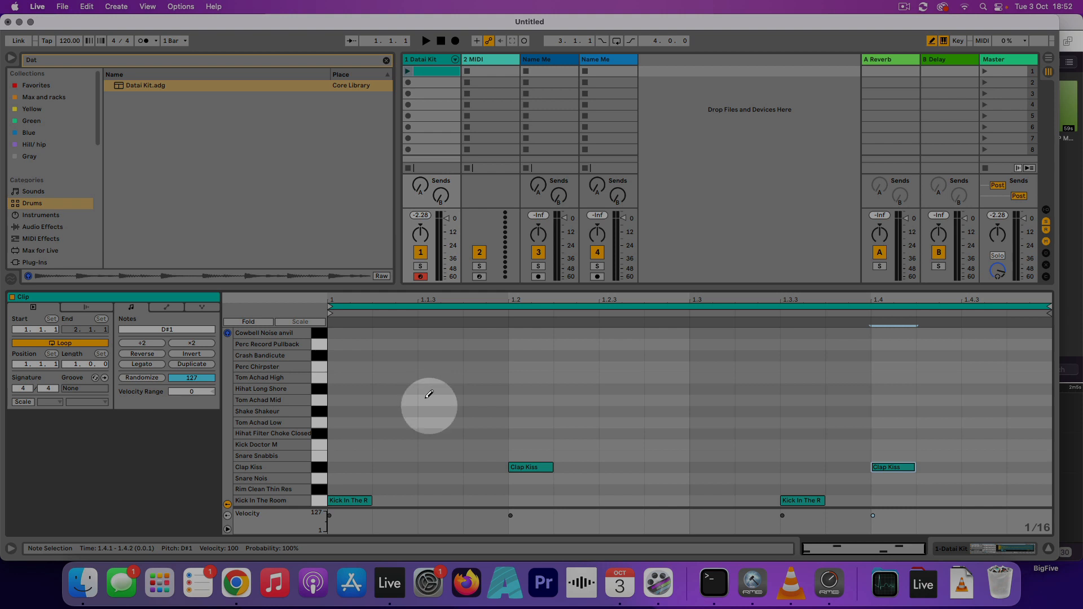
Add Tom Achad Low at 1.1.3, High at 1.2.3 and Mid at 1.2.4 and 1.3, and audition the drum clip.
{"action": "left_click", "coordinate": [435, 422]}
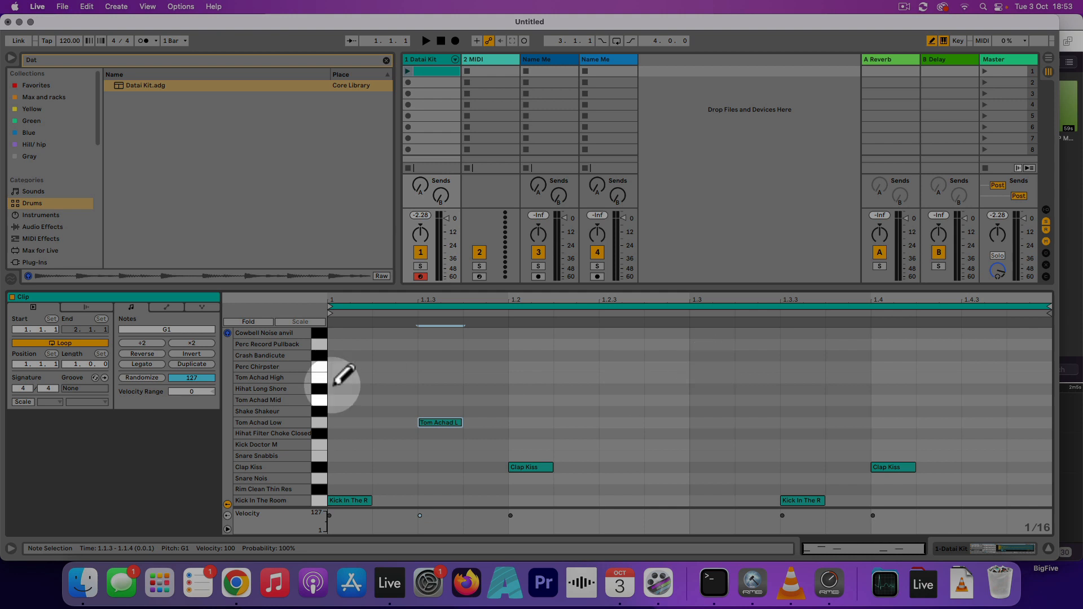
{"action": "left_click", "coordinate": [707, 399]}
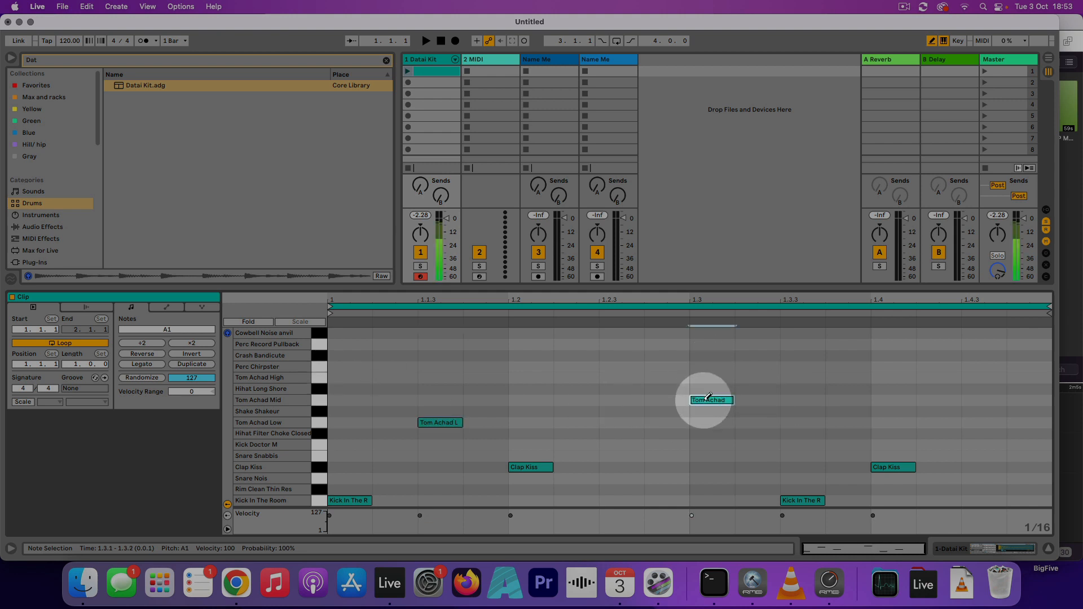
{"action": "left_click", "coordinate": [669, 397]}
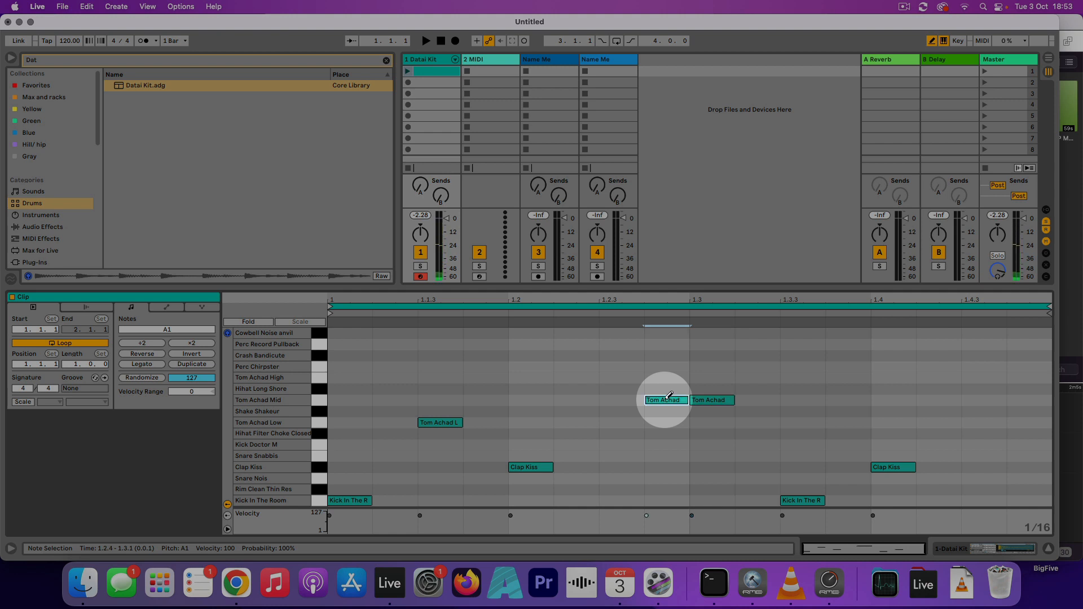
{"action": "left_click", "coordinate": [625, 375]}
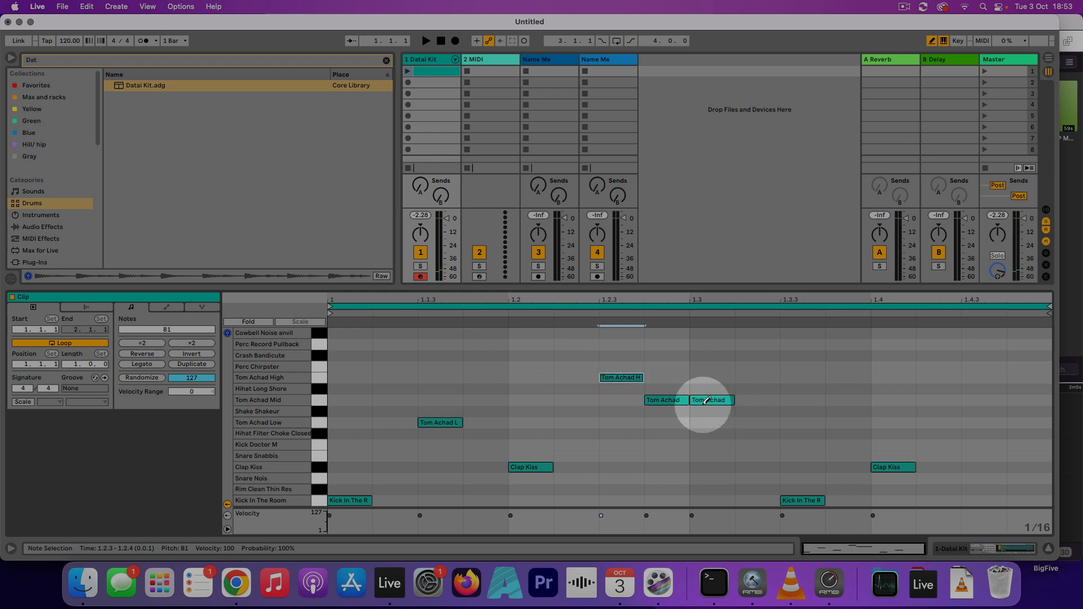
{"action": "left_click", "coordinate": [407, 72]}
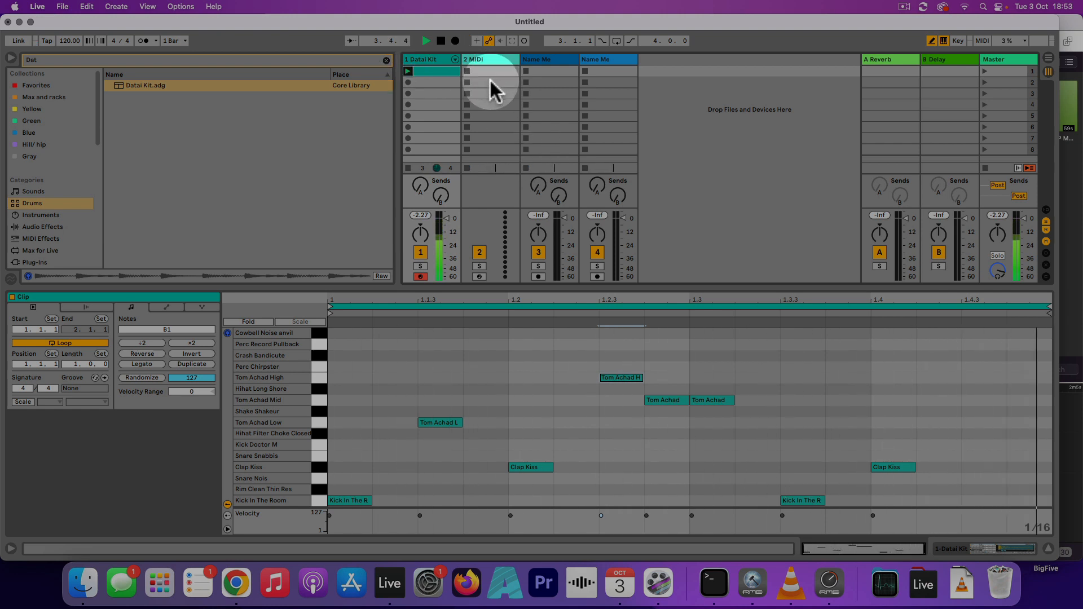
{"action": "key", "text": "space"}
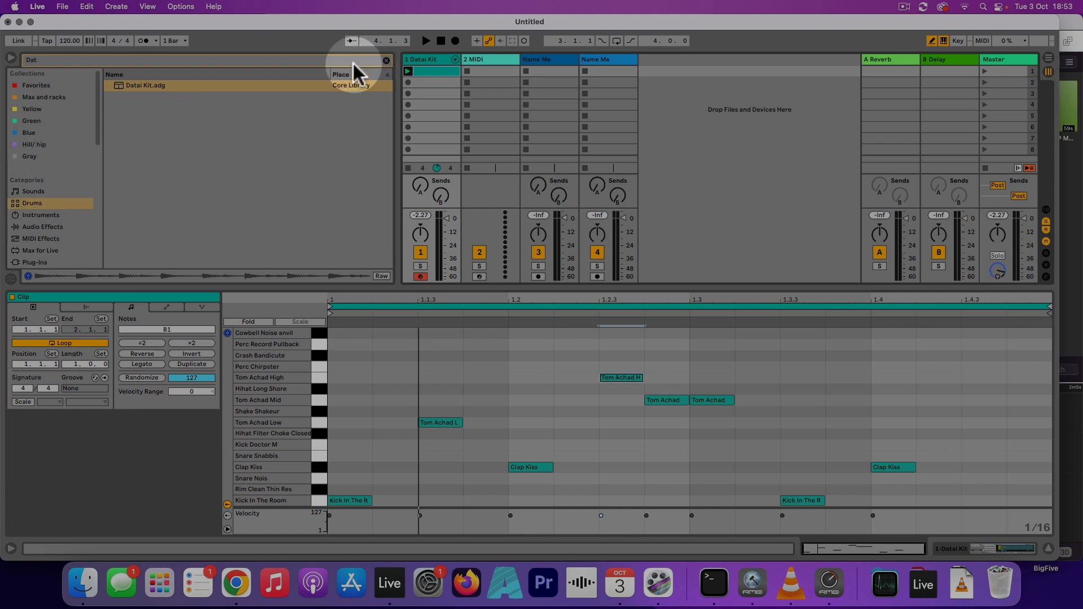
Find Synthetic Choir Strings among the Strings sounds and load it onto the second MIDI track.
{"action": "left_click", "coordinate": [385, 60]}
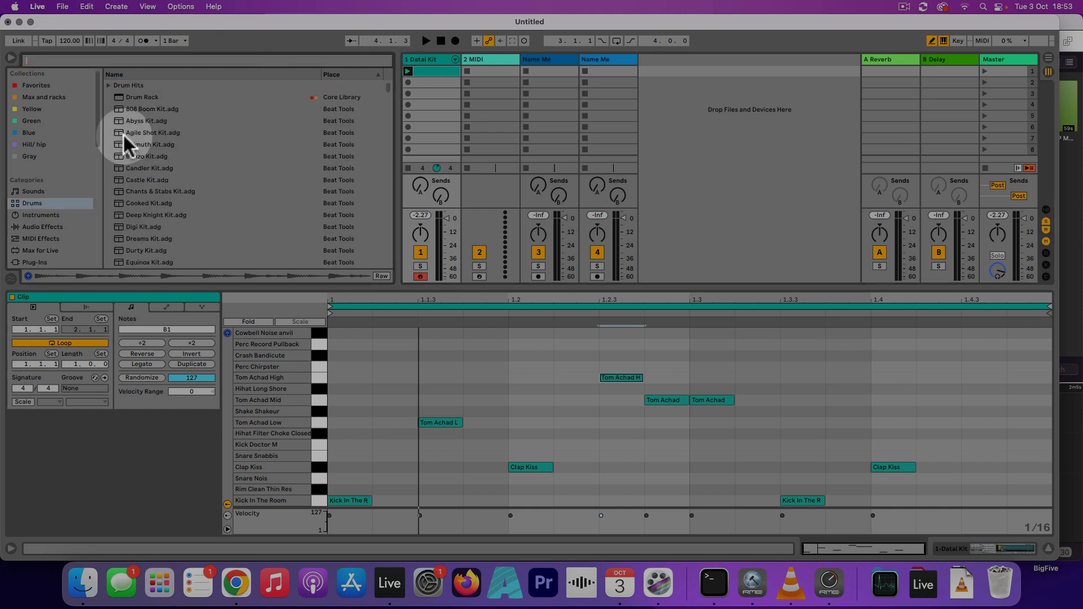
{"action": "left_click", "coordinate": [37, 193]}
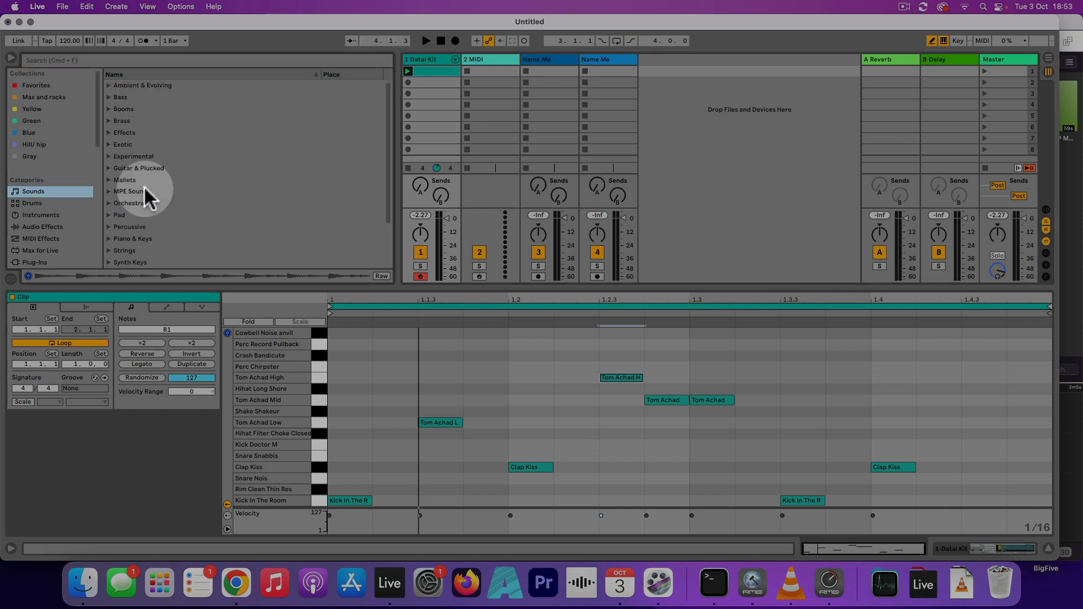
{"action": "scroll", "coordinate": [146, 191], "scroll_direction": "down", "scroll_amount": 1}
{"action": "left_click", "coordinate": [125, 247]}
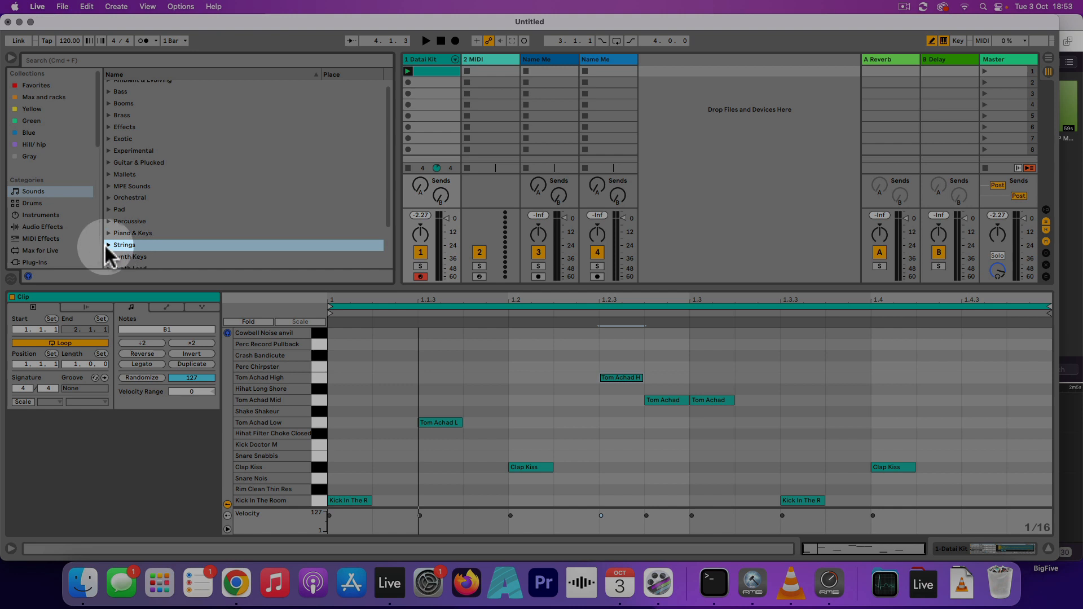
{"action": "left_click", "coordinate": [108, 245]}
{"action": "scroll", "coordinate": [242, 189], "scroll_direction": "down", "scroll_amount": 5}
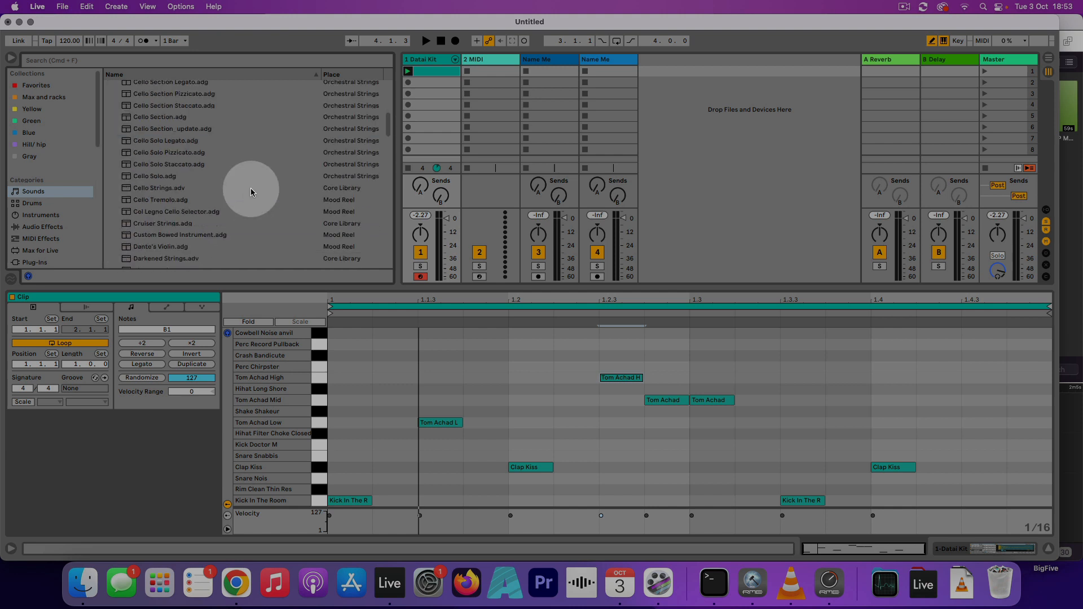
{"action": "scroll", "coordinate": [250, 192], "scroll_direction": "down", "scroll_amount": 10}
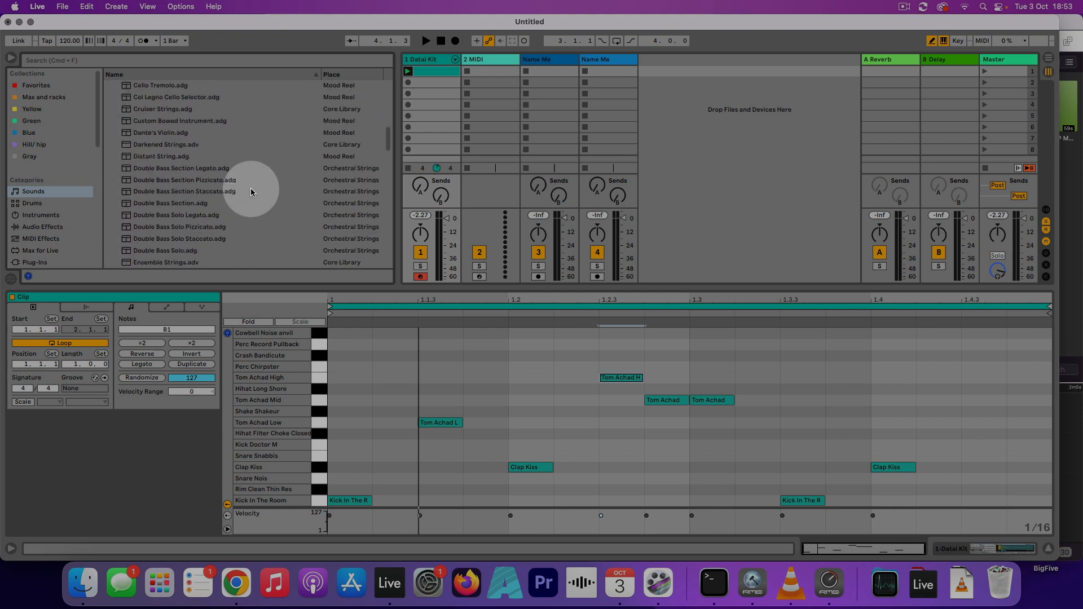
{"action": "scroll", "coordinate": [250, 192], "scroll_direction": "down", "scroll_amount": 5}
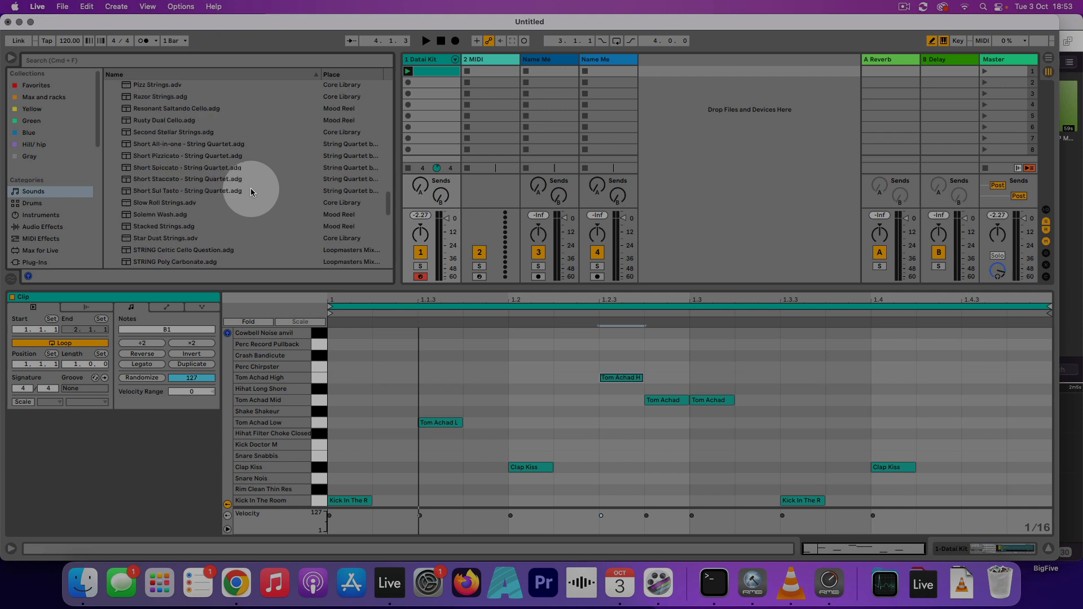
{"action": "scroll", "coordinate": [251, 192], "scroll_direction": "down", "scroll_amount": 2}
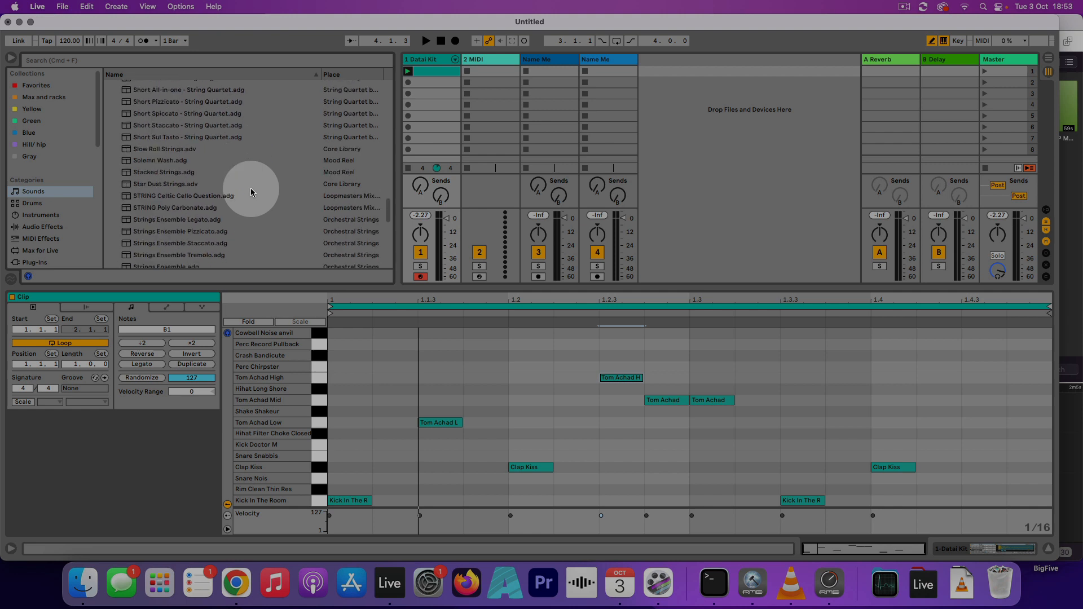
{"action": "scroll", "coordinate": [251, 188], "scroll_direction": "down", "scroll_amount": 5}
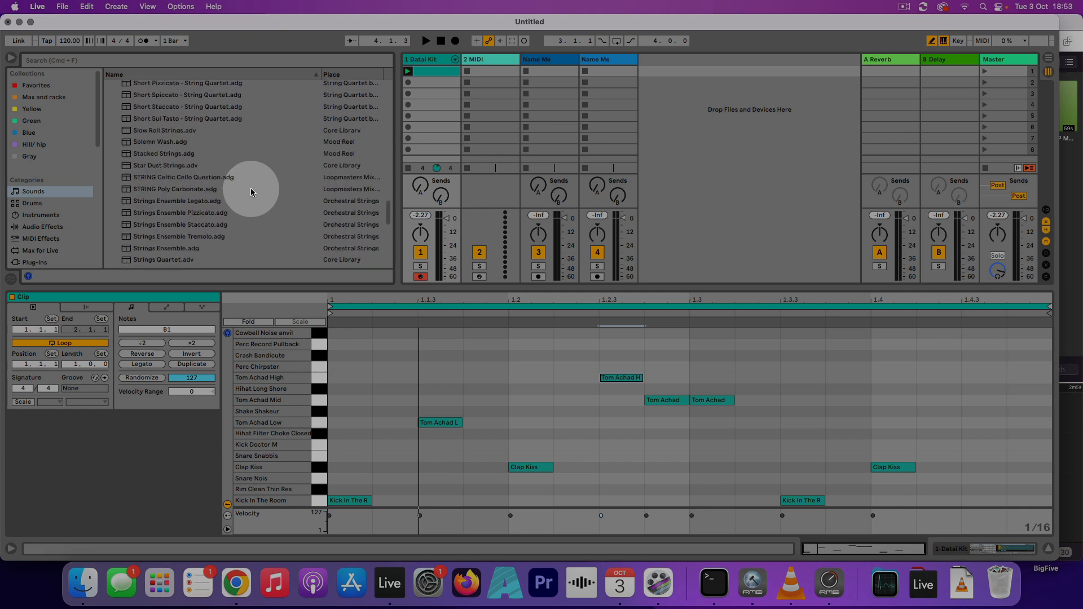
{"action": "left_click_drag", "start_coordinate": [179, 193], "coordinate": [481, 61]}
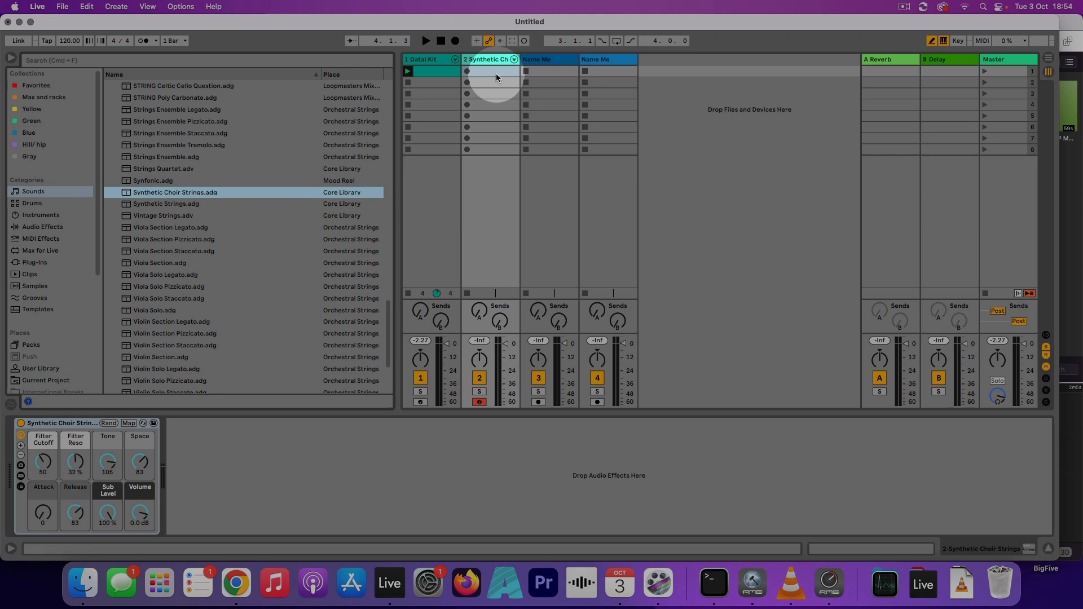
Create a two-bar clip in the strings track's first slot and draw three-beat F3 and A2 notes from the start of bar 1.
{"action": "double_click", "coordinate": [496, 73]}
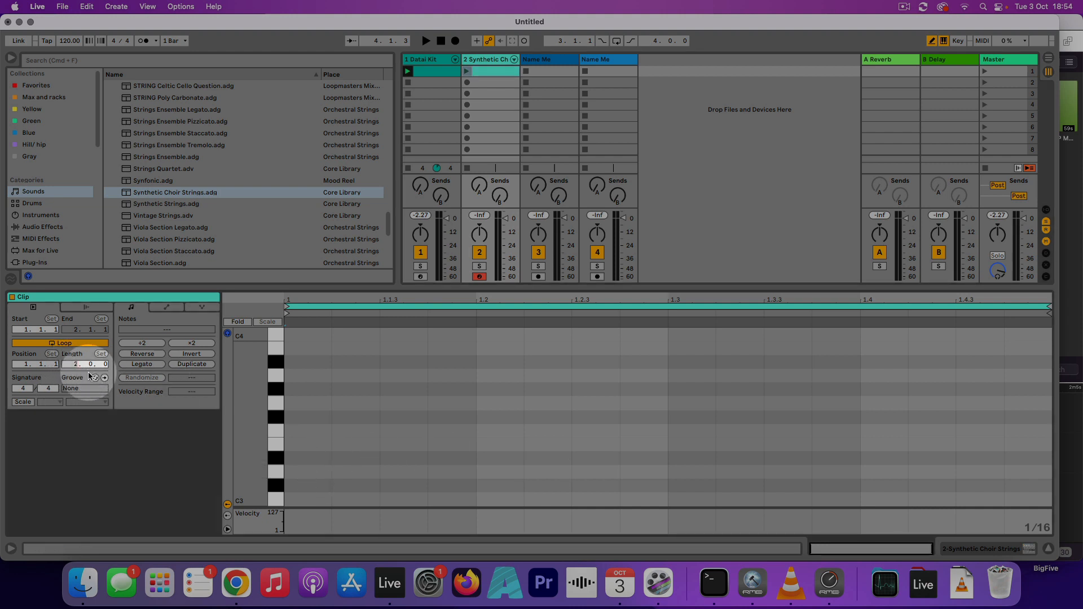
{"action": "key", "text": "Return"}
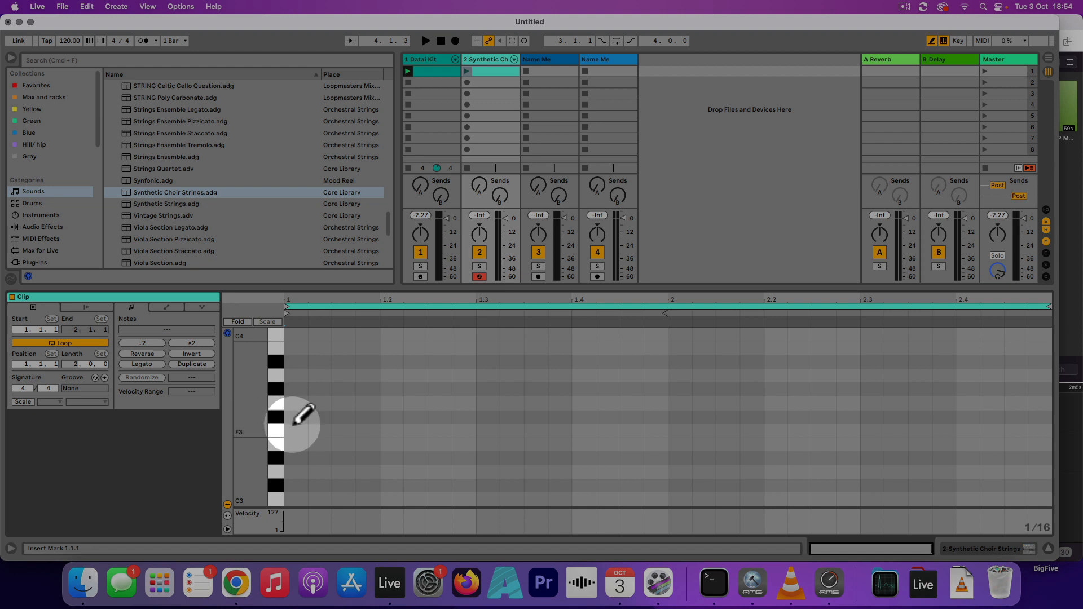
{"action": "left_click", "coordinate": [293, 431]}
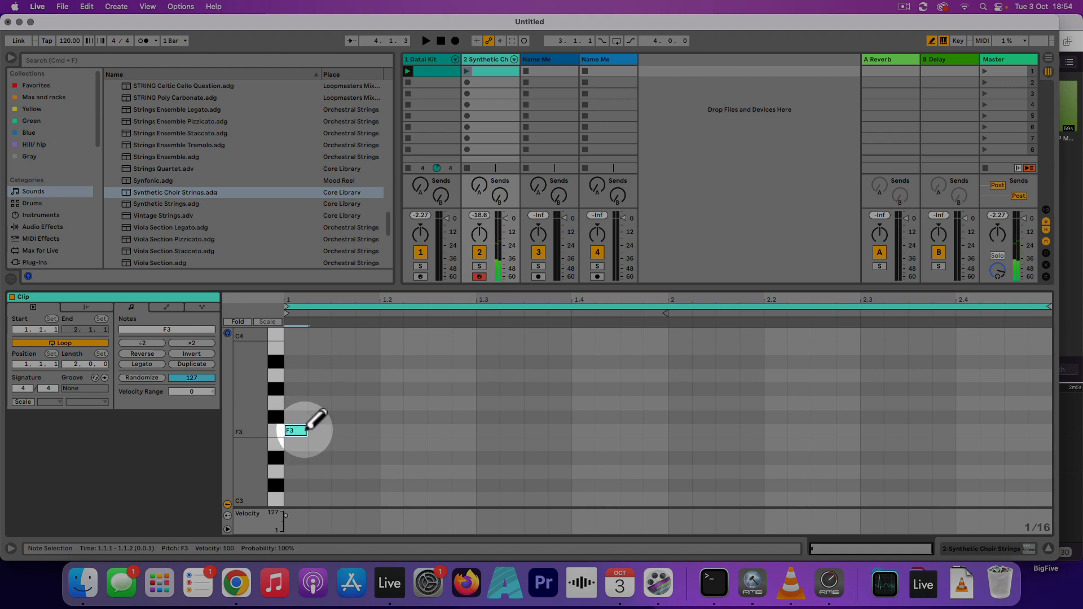
{"action": "left_click_drag", "start_coordinate": [304, 432], "coordinate": [573, 430]}
{"action": "scroll", "coordinate": [606, 435], "scroll_direction": "down", "scroll_amount": 3}
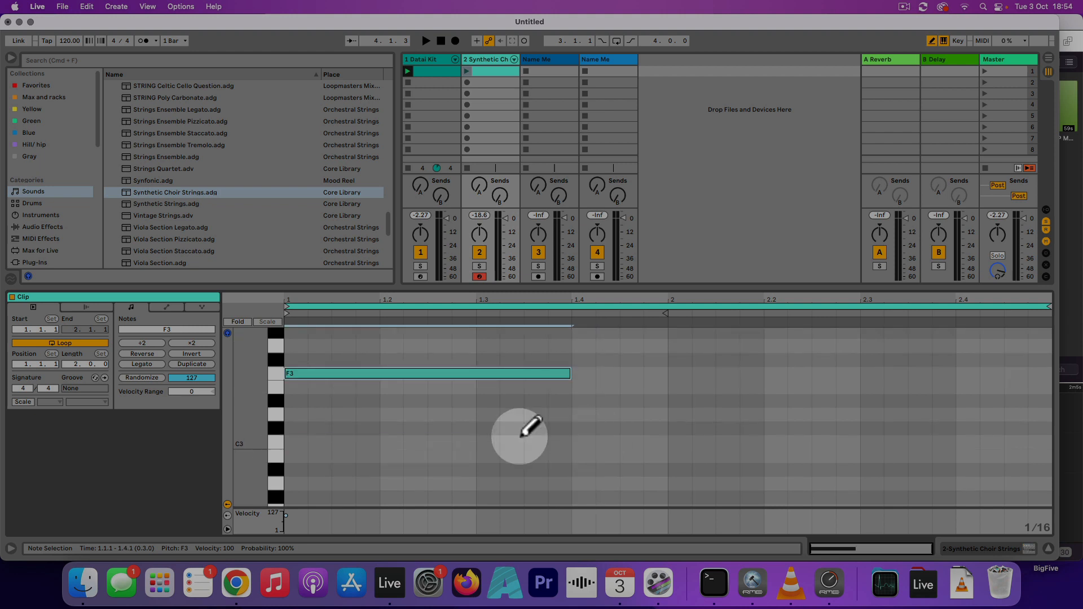
{"action": "left_click", "coordinate": [298, 482]}
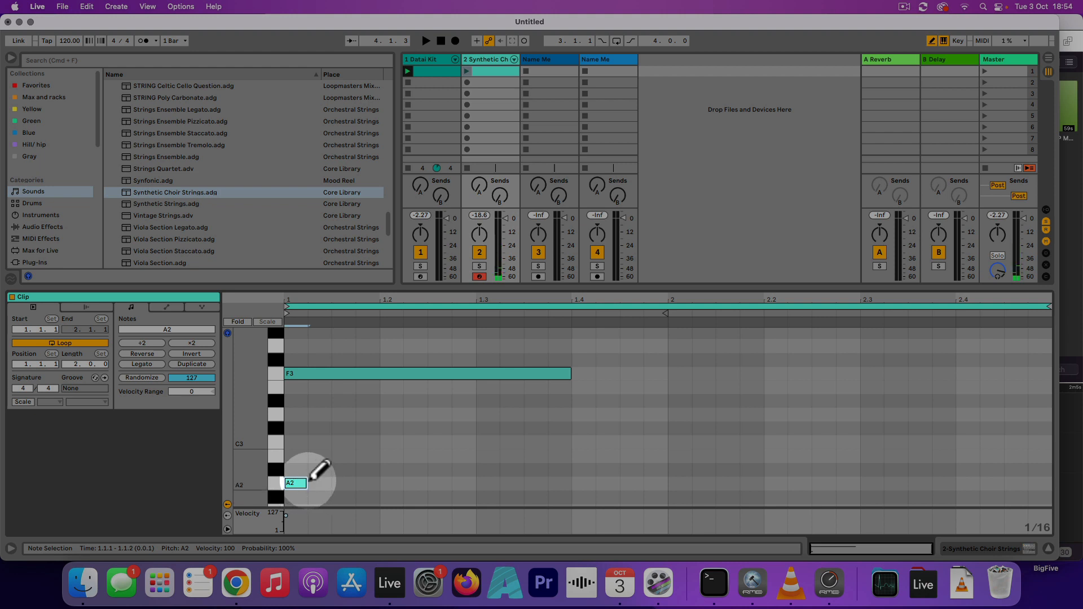
{"action": "left_click_drag", "start_coordinate": [304, 483], "coordinate": [572, 496]}
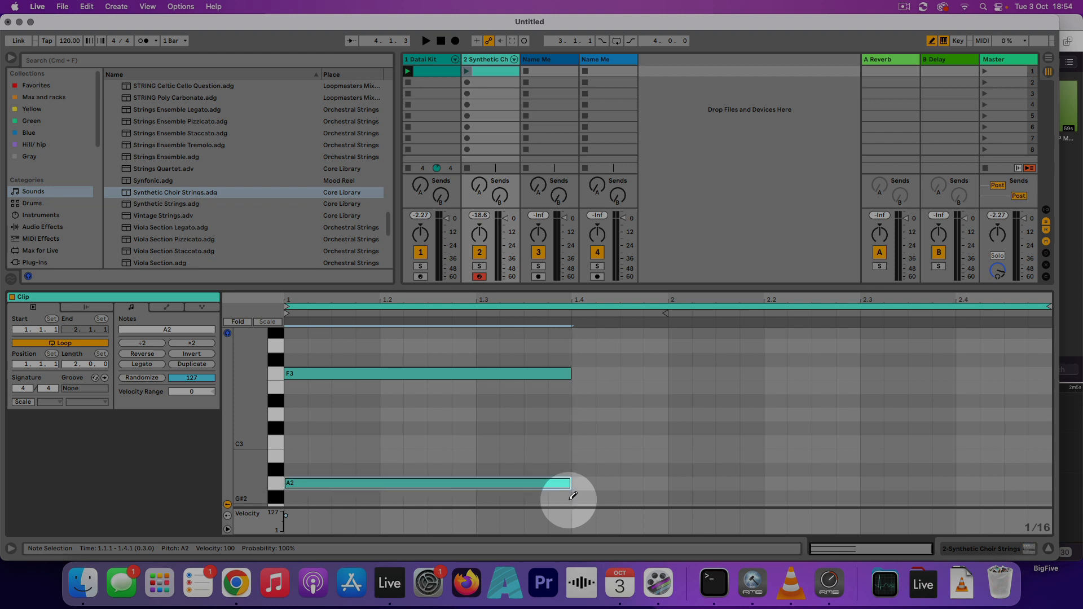
Draw three-beat A2 and E3 notes from the start of bar 2 in the strings clip.
{"action": "left_click", "coordinate": [679, 483]}
{"action": "left_click_drag", "start_coordinate": [690, 481], "coordinate": [955, 486]}
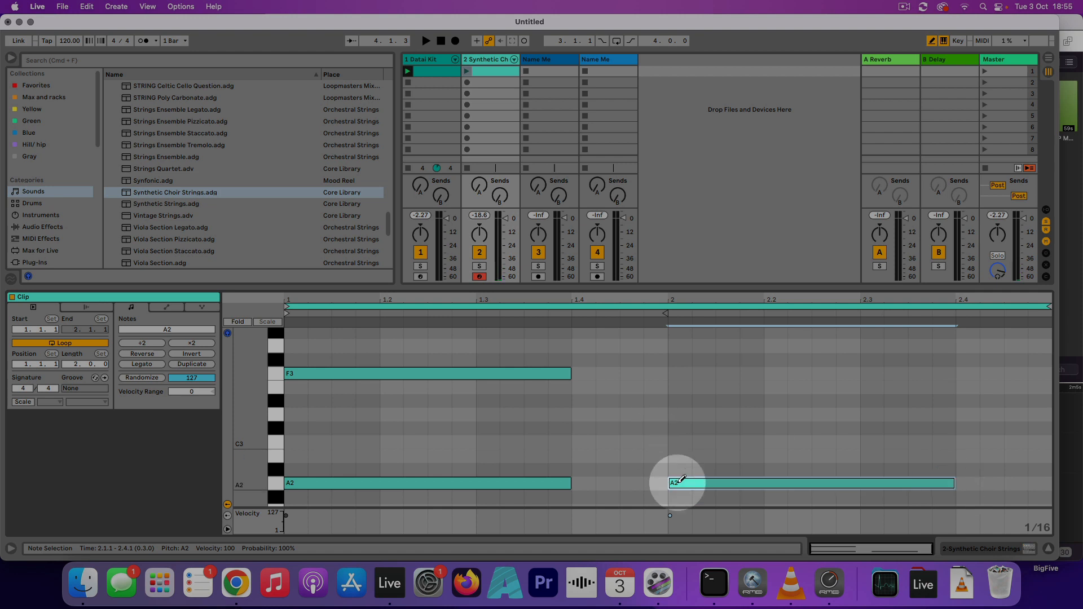
{"action": "left_click", "coordinate": [676, 387]}
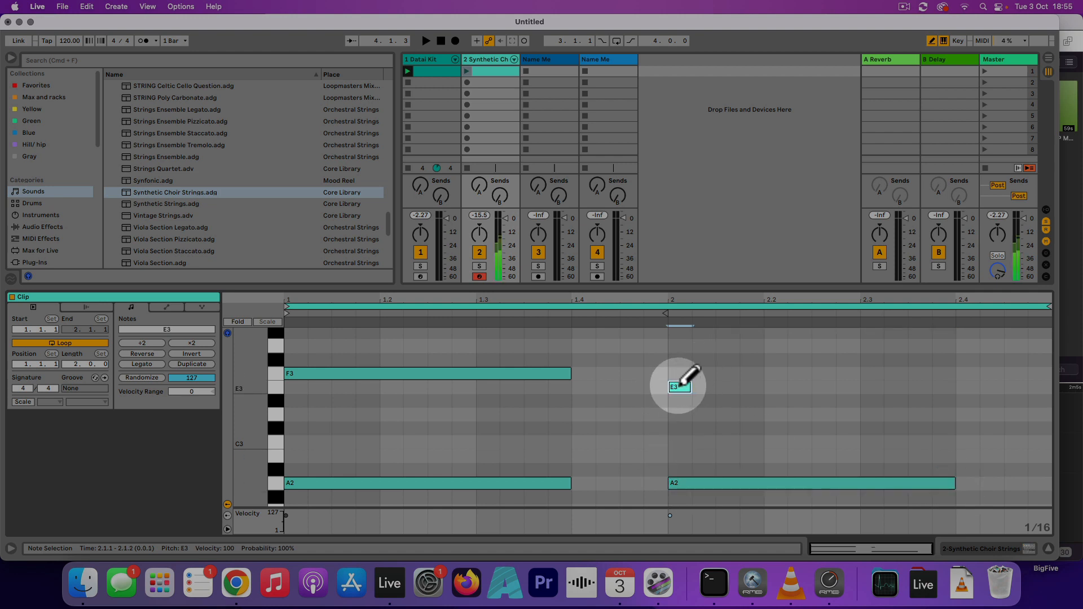
{"action": "left_click_drag", "start_coordinate": [689, 387], "coordinate": [949, 395]}
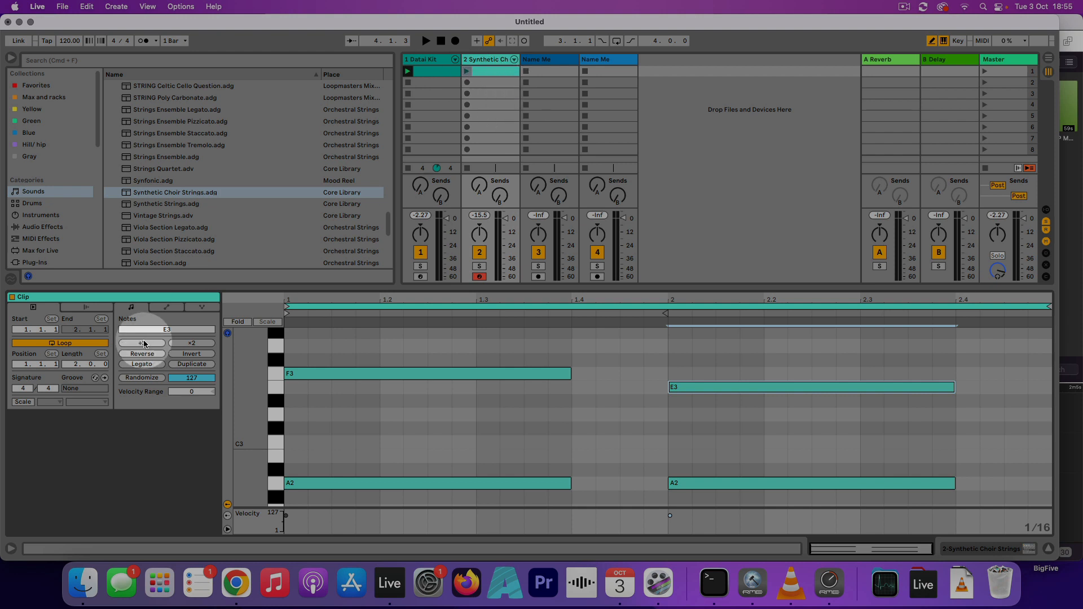
Create a clip in the strings track's second slot, place a B2 note at its start and set the loop length to two bars.
{"action": "double_click", "coordinate": [499, 83]}
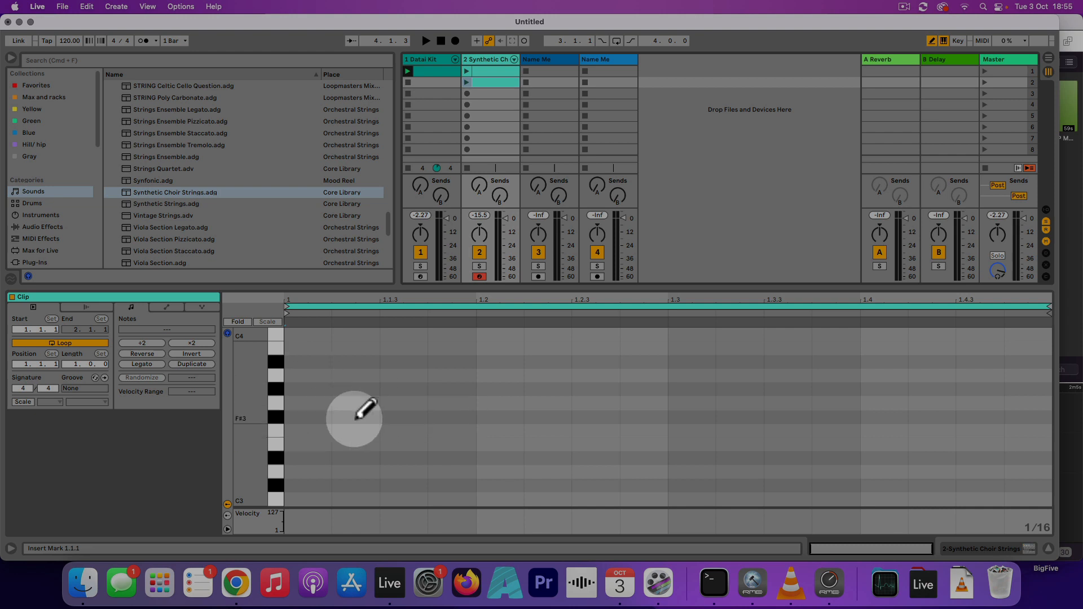
{"action": "scroll", "coordinate": [358, 415], "scroll_direction": "down", "scroll_amount": 3}
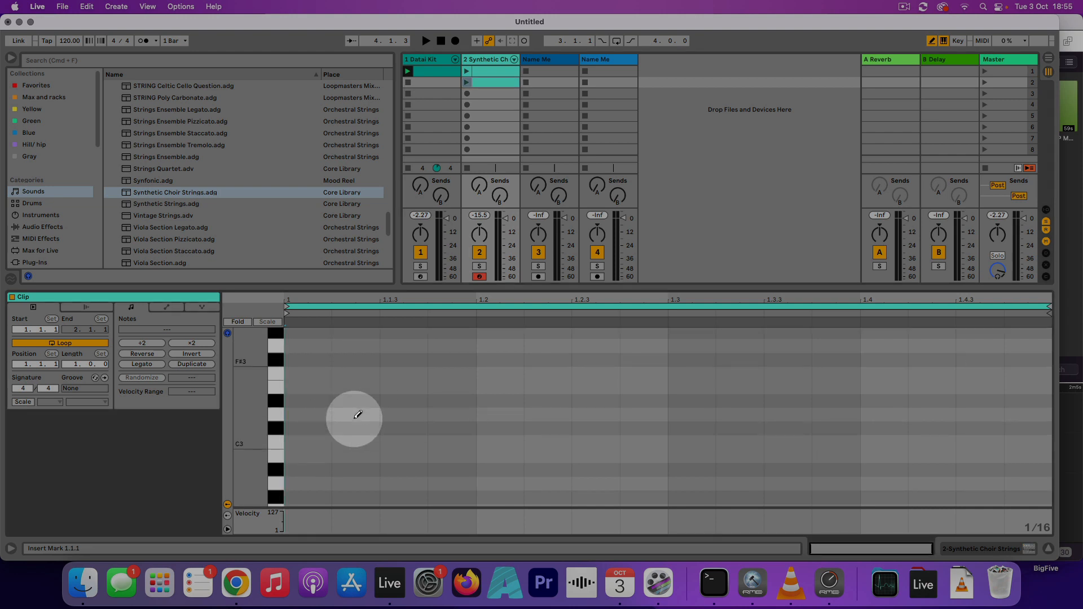
{"action": "left_click", "coordinate": [309, 456]}
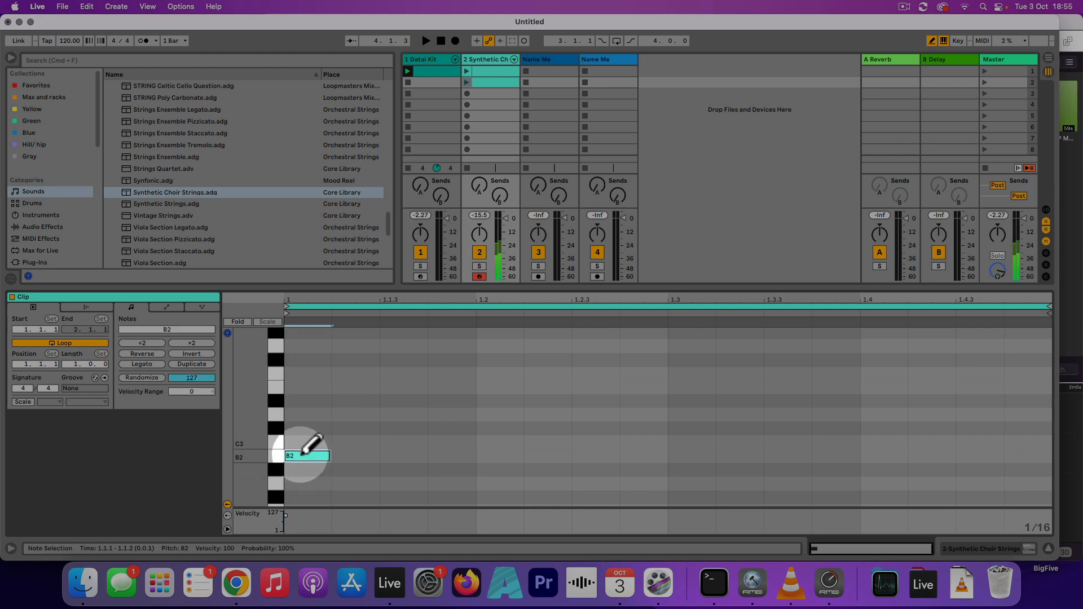
{"action": "left_click", "coordinate": [76, 367]}
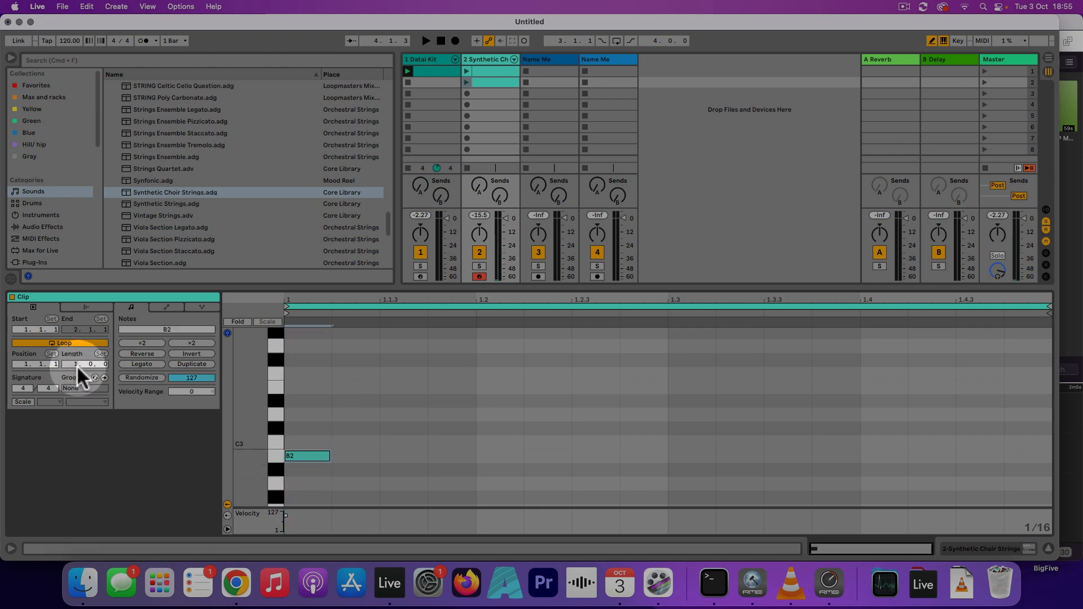
{"action": "key", "text": "Return"}
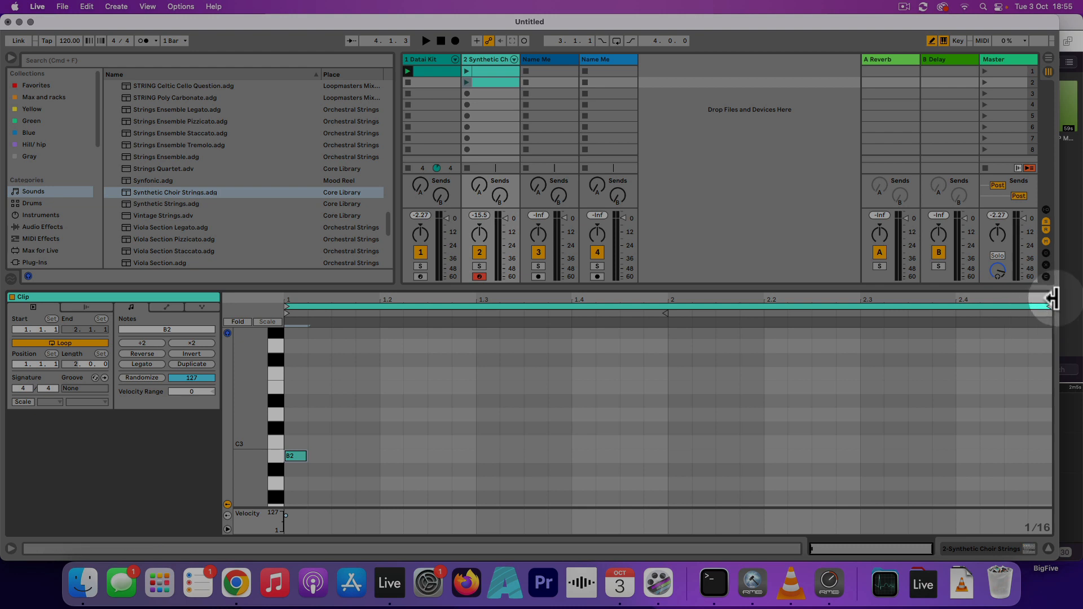
{"action": "left_click_drag", "start_coordinate": [1045, 304], "coordinate": [644, 324]}
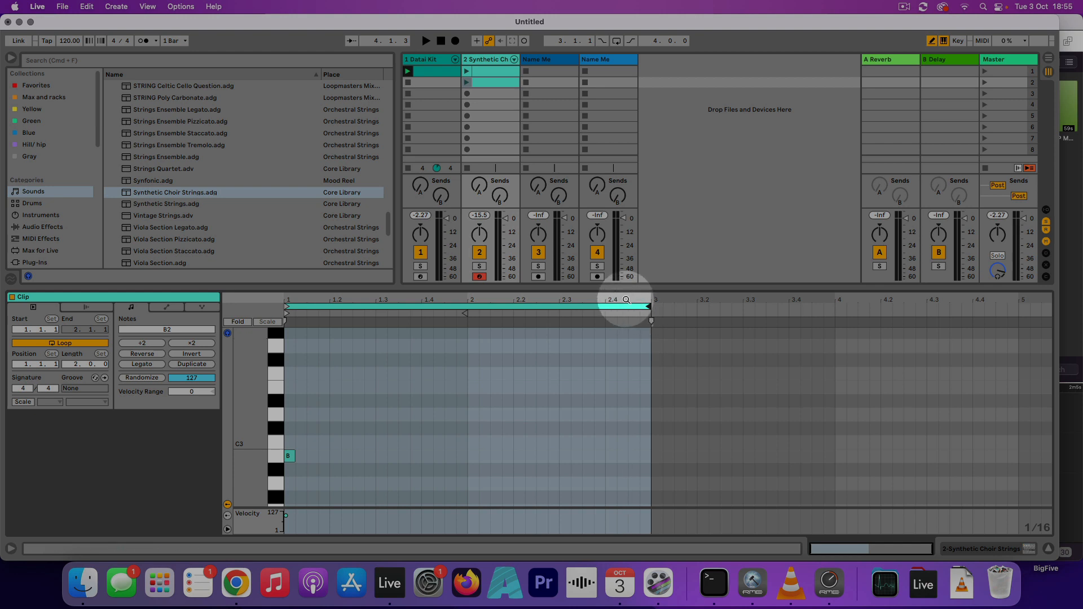
{"action": "left_click_drag", "start_coordinate": [493, 299], "coordinate": [481, 297]}
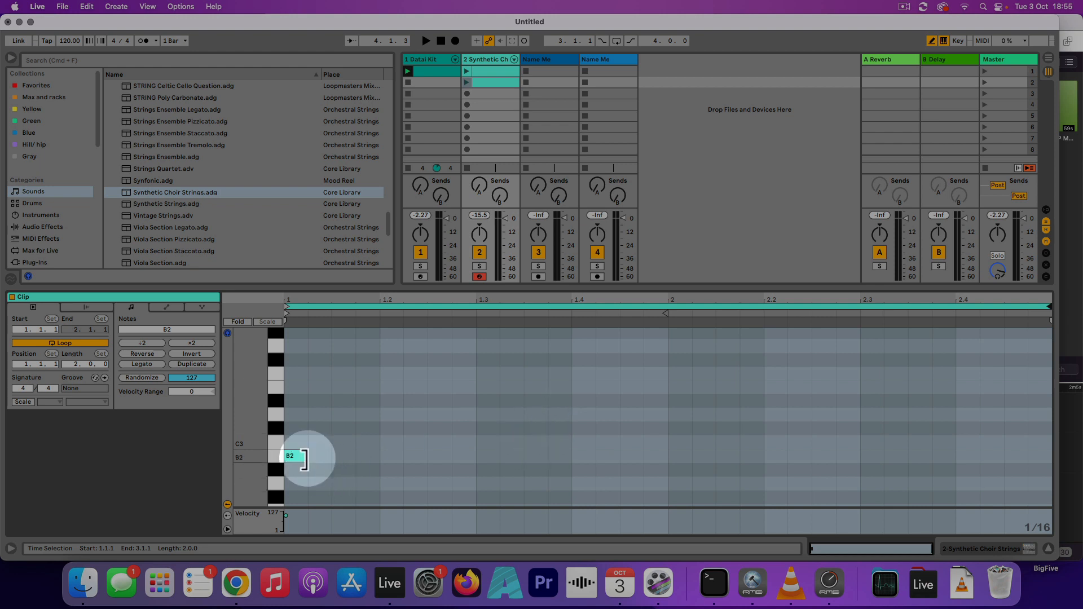
Extend the B2 note to three beats and draw a three-beat G2 note from the start of bar 1.
{"action": "left_click_drag", "start_coordinate": [305, 455], "coordinate": [356, 456]}
{"action": "left_click_drag", "start_coordinate": [436, 462], "coordinate": [575, 471]}
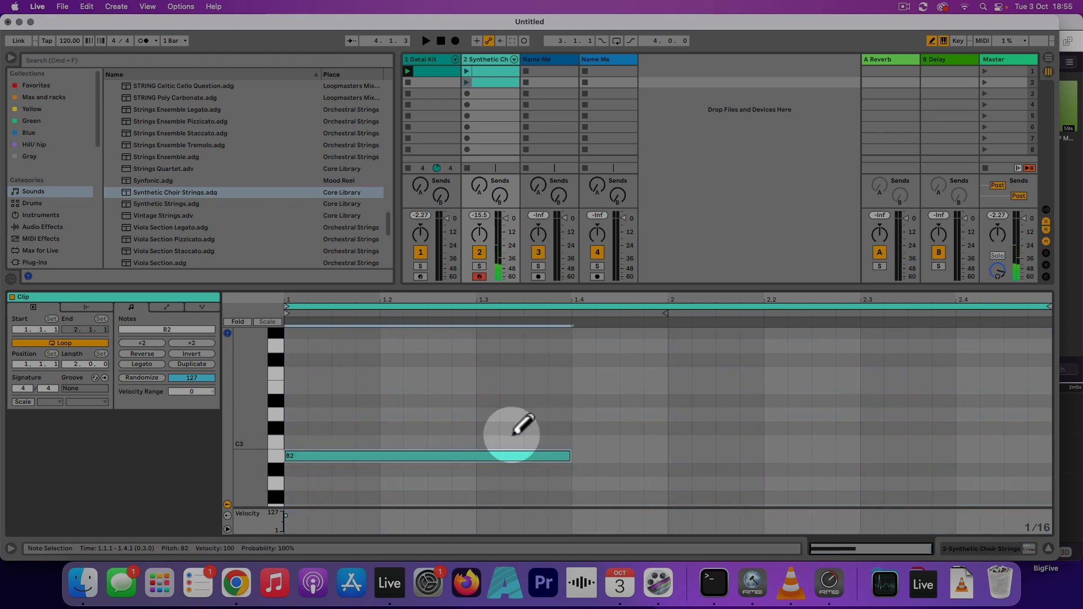
{"action": "scroll", "coordinate": [513, 433], "scroll_direction": "down", "scroll_amount": 3}
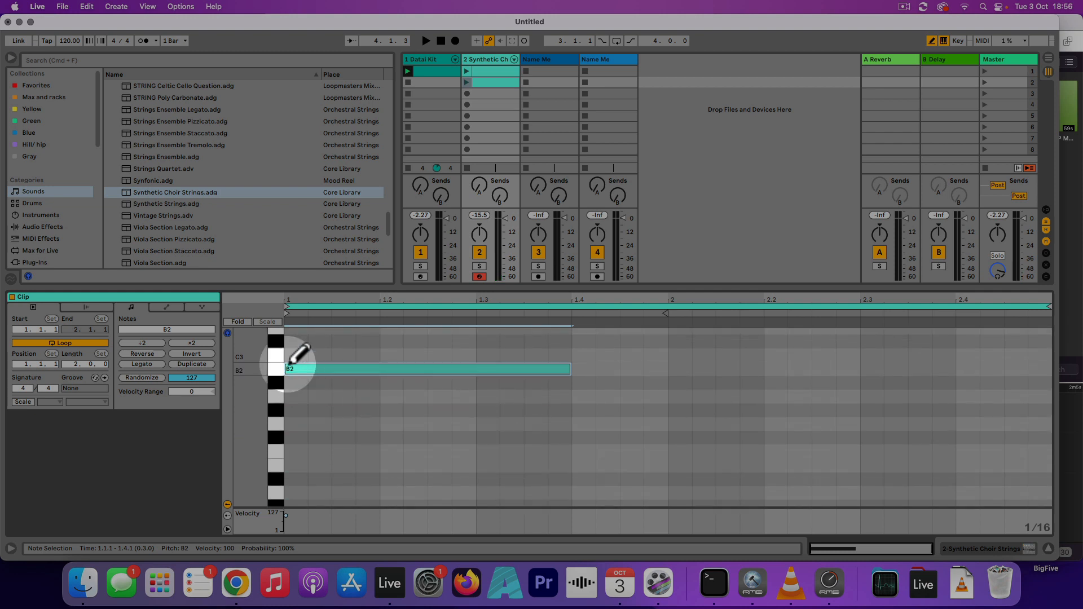
{"action": "left_click", "coordinate": [296, 424]}
{"action": "left_click_drag", "start_coordinate": [305, 424], "coordinate": [580, 441]}
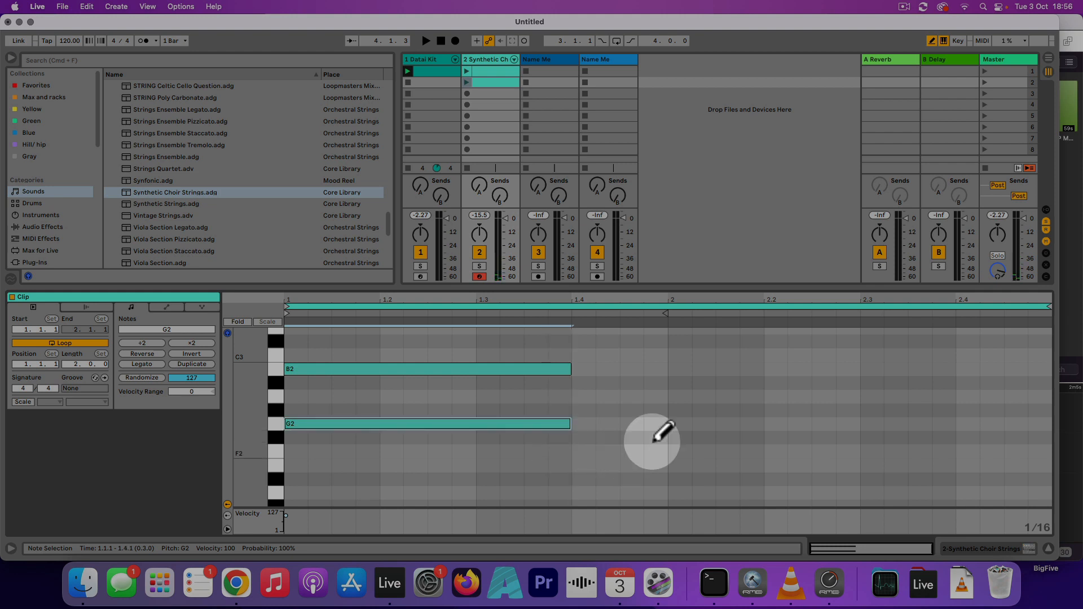
Draw three-beat B2 and D3 notes from the start of bar 2 in the second strings clip.
{"action": "left_click", "coordinate": [681, 369]}
{"action": "left_click", "coordinate": [699, 368]}
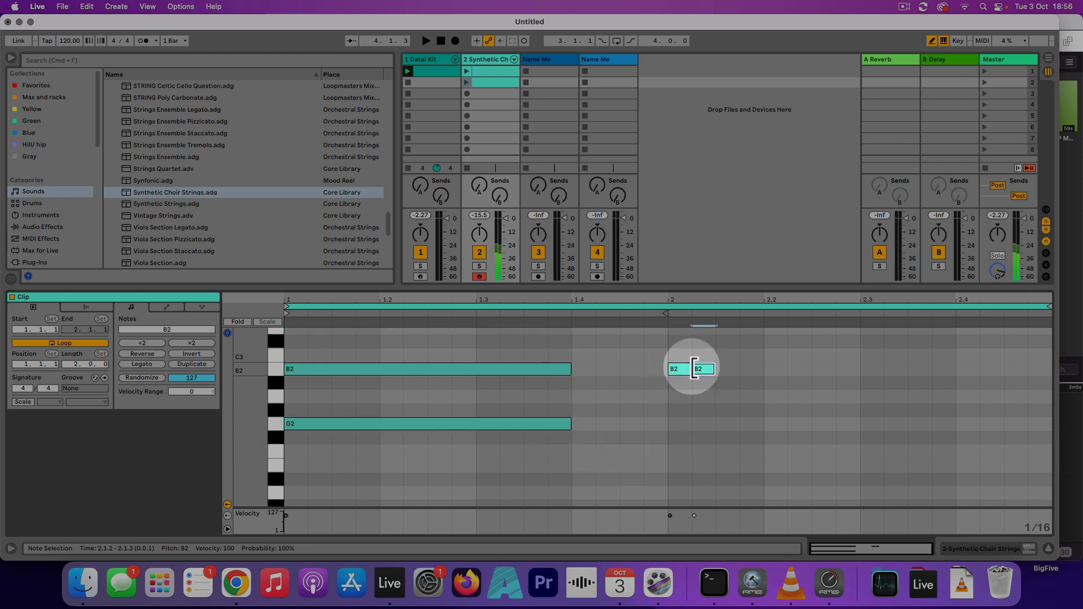
{"action": "mouse_move", "coordinate": [689, 369]}
{"action": "left_mouse_down"}
{"action": "mouse_move", "coordinate": [971, 390]}
{"action": "mouse_move", "coordinate": [959, 387]}
{"action": "left_mouse_up"}
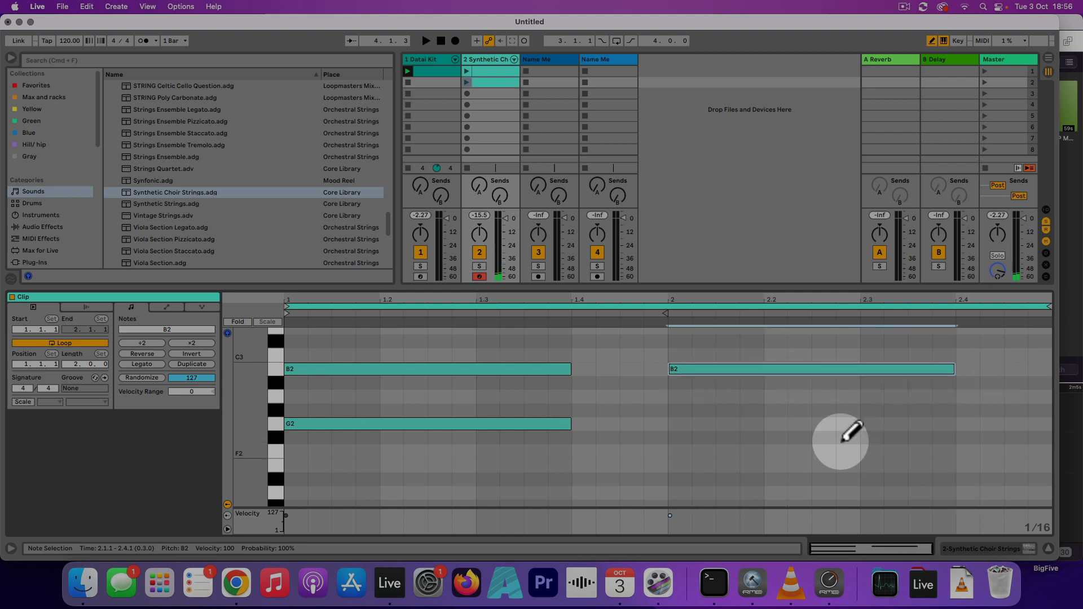
{"action": "scroll", "coordinate": [699, 468], "scroll_direction": "up", "scroll_amount": 5}
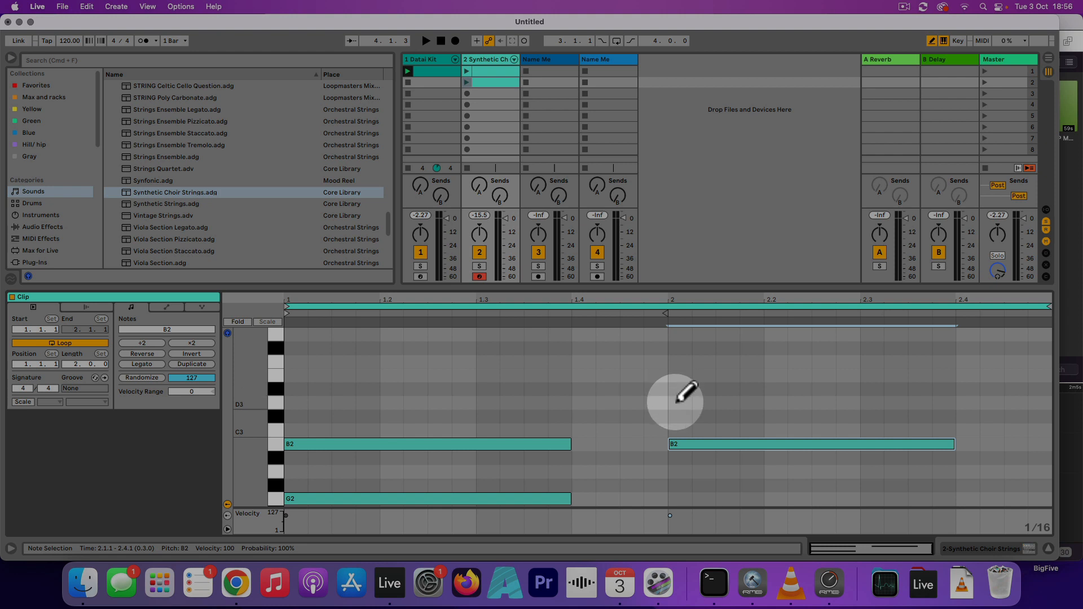
{"action": "left_click_drag", "start_coordinate": [680, 402], "coordinate": [953, 403]}
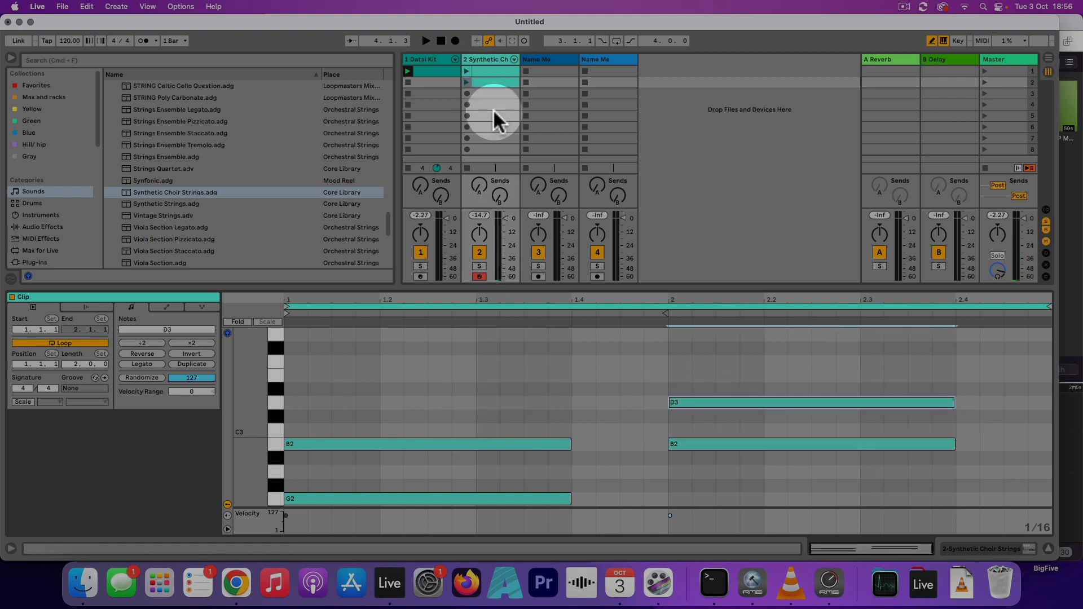
Play the first strings clip and set Synthetic Choir Strings' Filter Cutoff to 39, Filter Reso to 37% and Space to 86.
{"action": "left_click", "coordinate": [467, 71]}
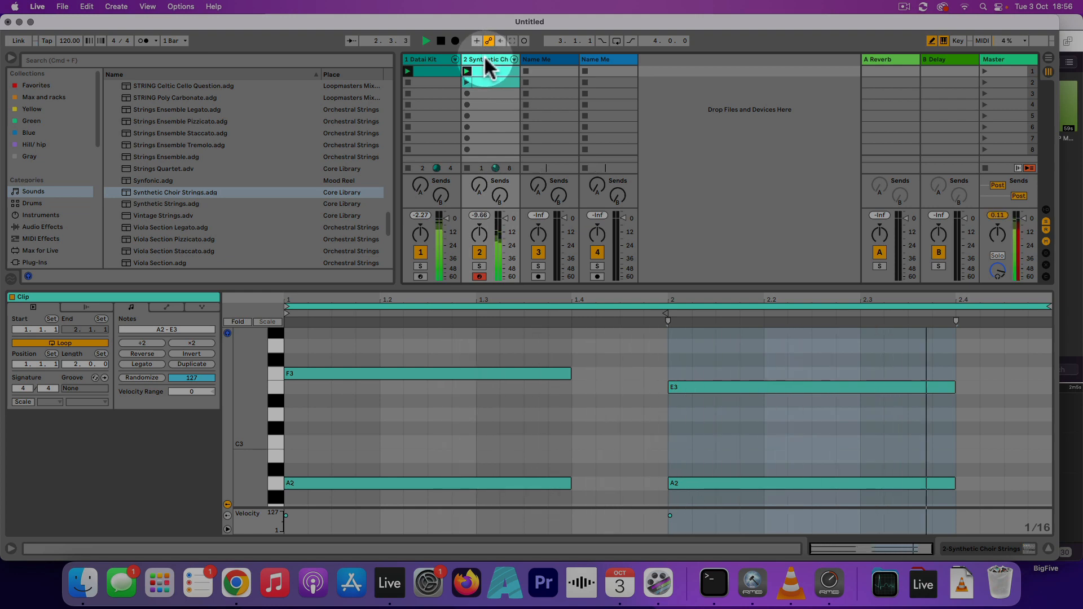
{"action": "left_click", "coordinate": [484, 56]}
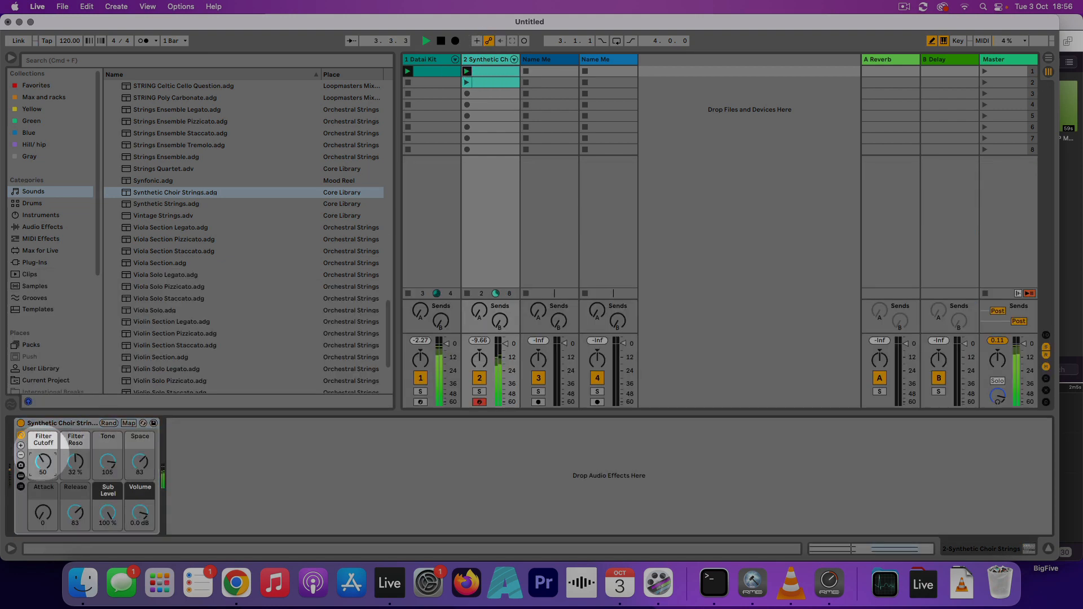
{"action": "left_click_drag", "start_coordinate": [41, 454], "coordinate": [41, 452]}
{"action": "left_click_drag", "start_coordinate": [137, 461], "coordinate": [77, 464]}
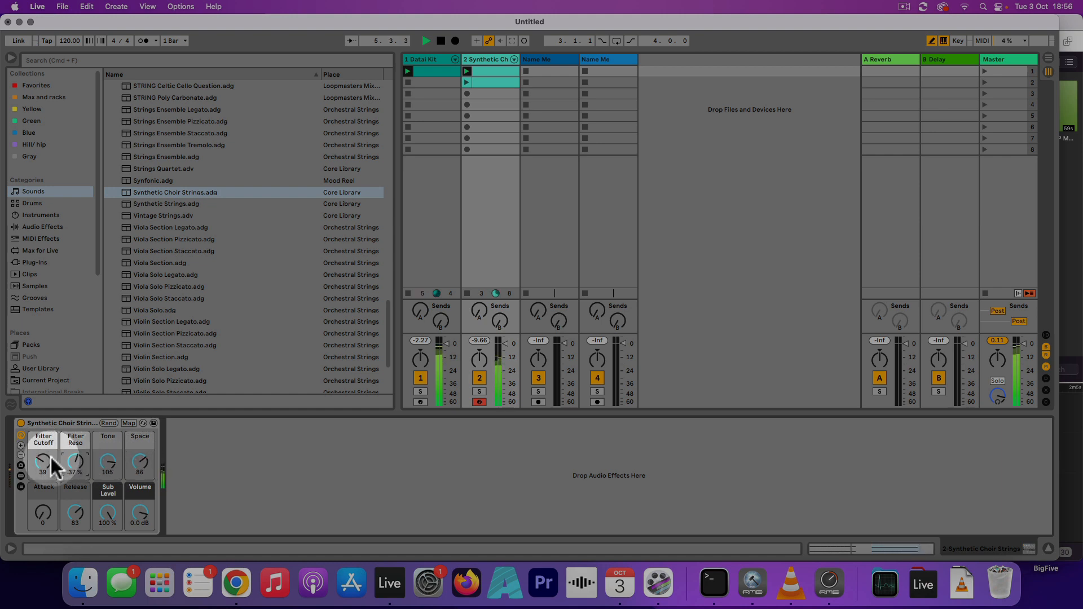
Audition the second strings clip against the drums, then switch playback back to the first strings clip.
{"action": "left_click", "coordinate": [488, 70]}
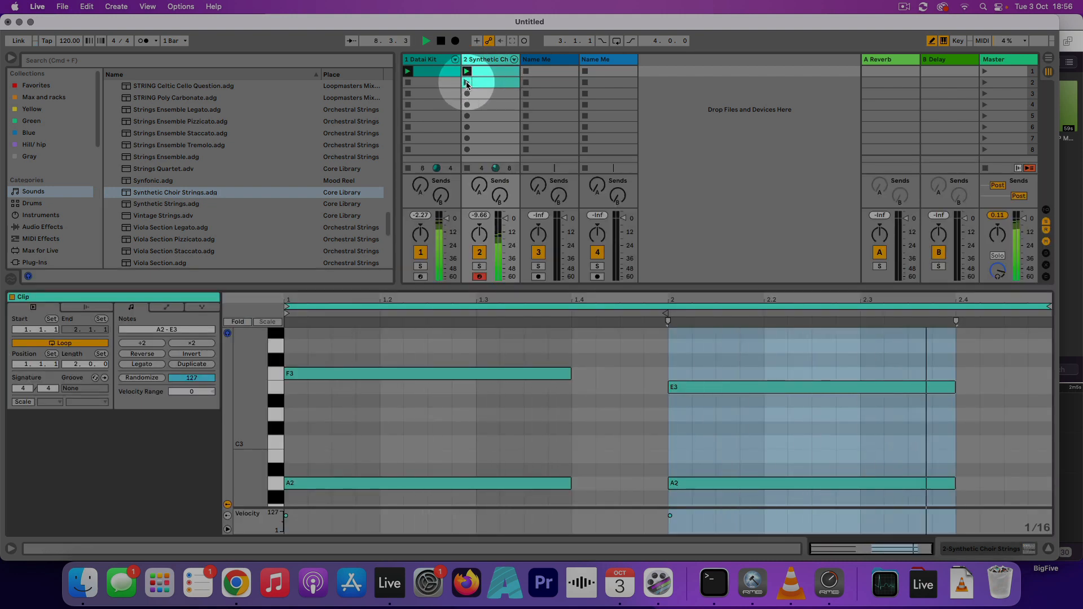
{"action": "left_click", "coordinate": [466, 83]}
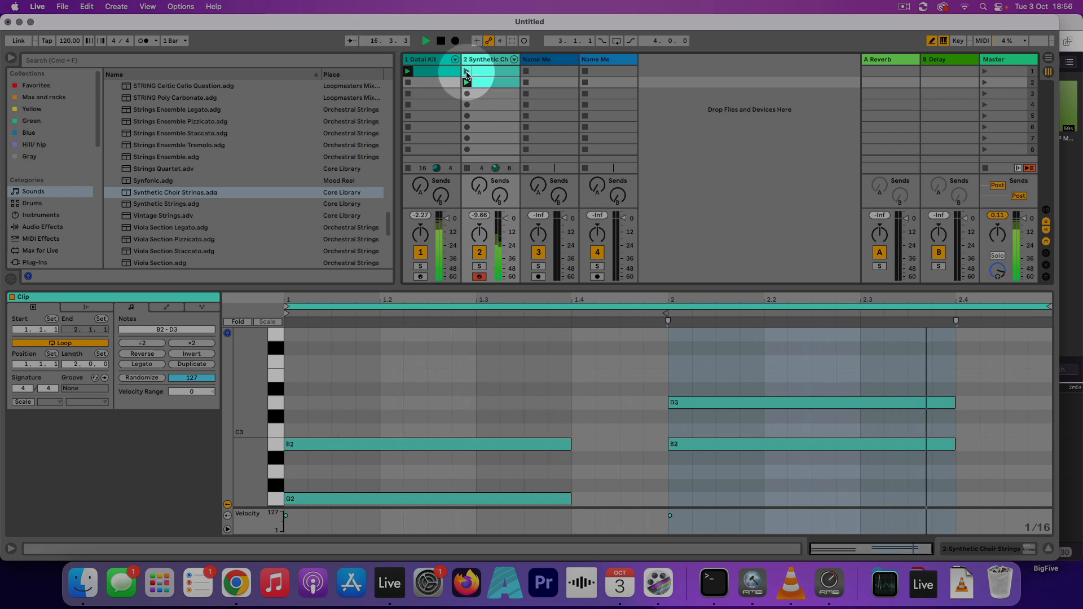
{"action": "left_click", "coordinate": [466, 71]}
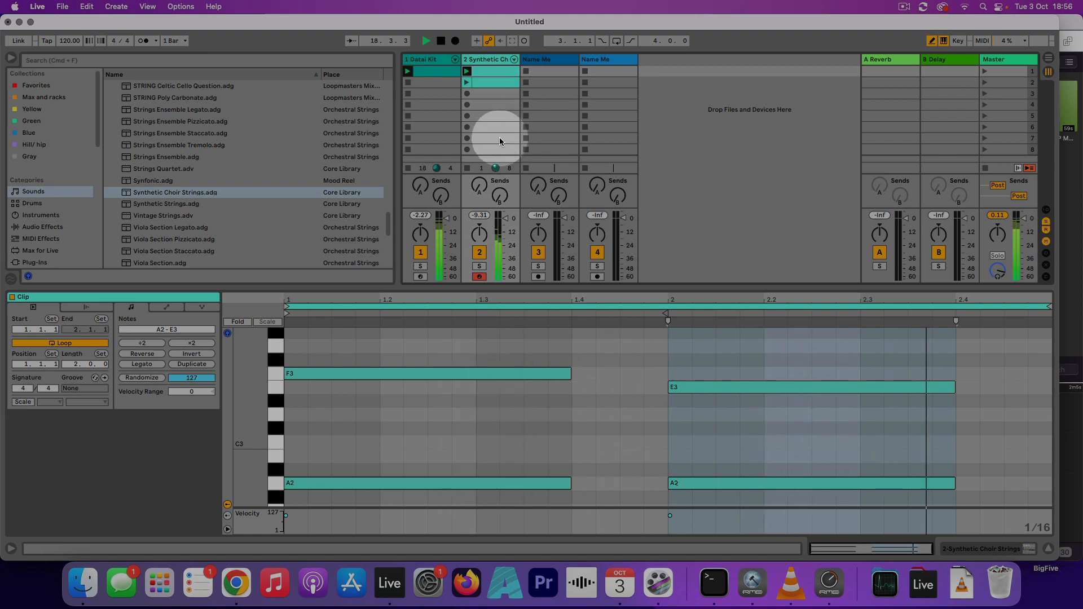
Stop the launched clip on the Synthetic Choir Strings track.
{"action": "left_click", "coordinate": [479, 59]}
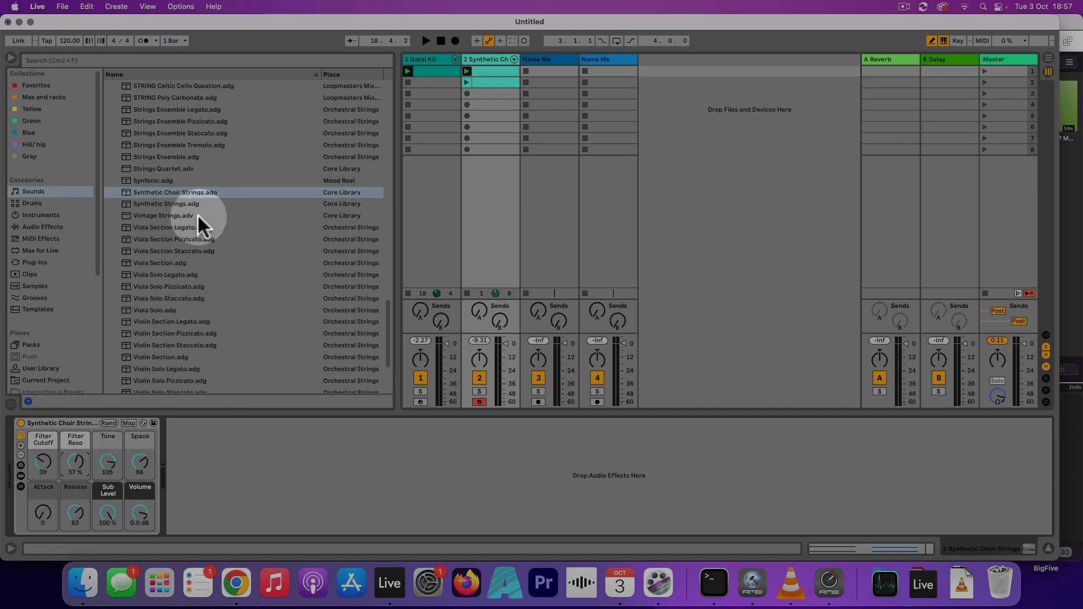
{"action": "scroll", "coordinate": [195, 341], "scroll_direction": "up", "scroll_amount": 5}
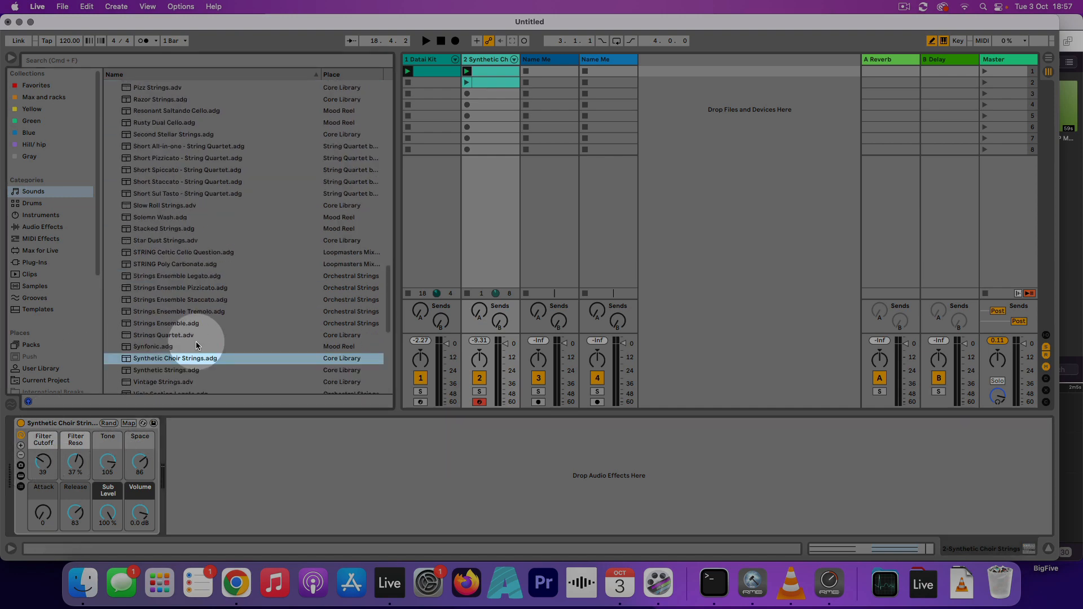
{"action": "scroll", "coordinate": [195, 342], "scroll_direction": "up", "scroll_amount": 4}
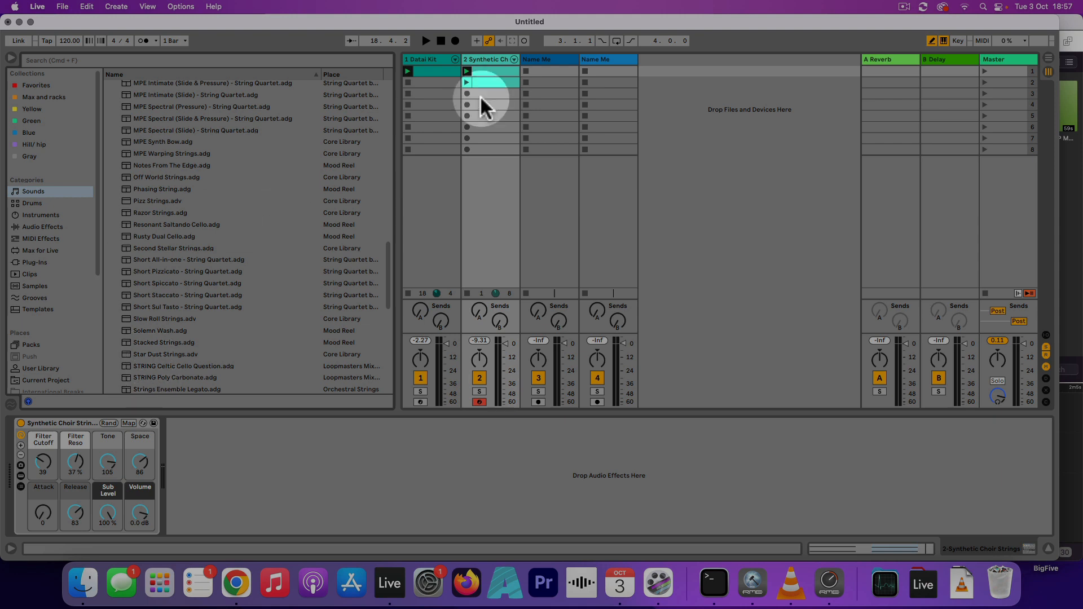
{"action": "left_click", "coordinate": [467, 293]}
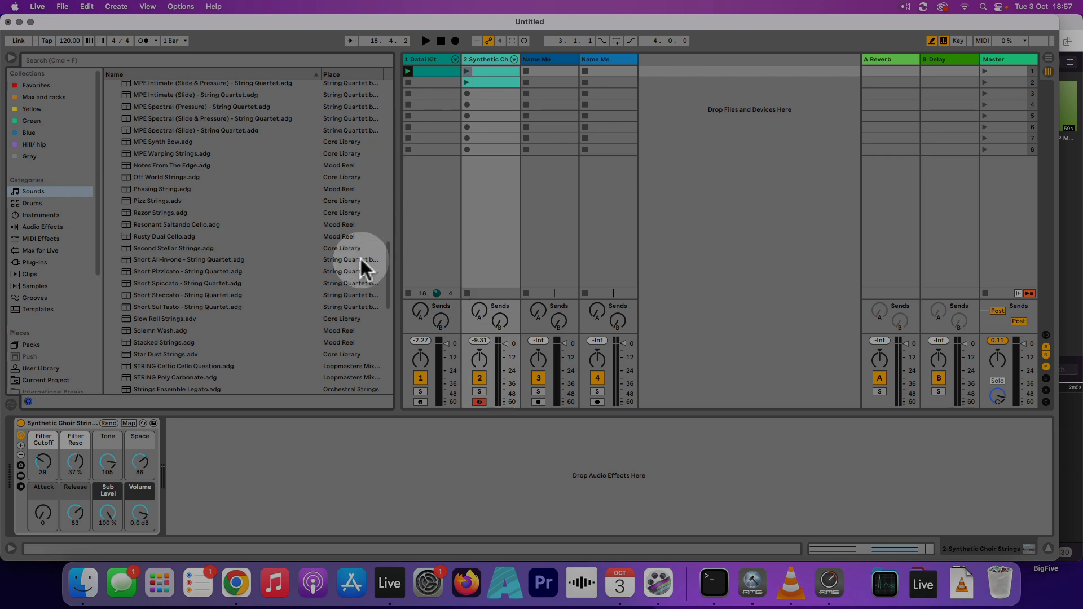
Duplicate the drum clip into the second slot of the Datai Kit track.
{"action": "left_click", "coordinate": [443, 73]}
{"action": "right_click", "coordinate": [443, 73]}
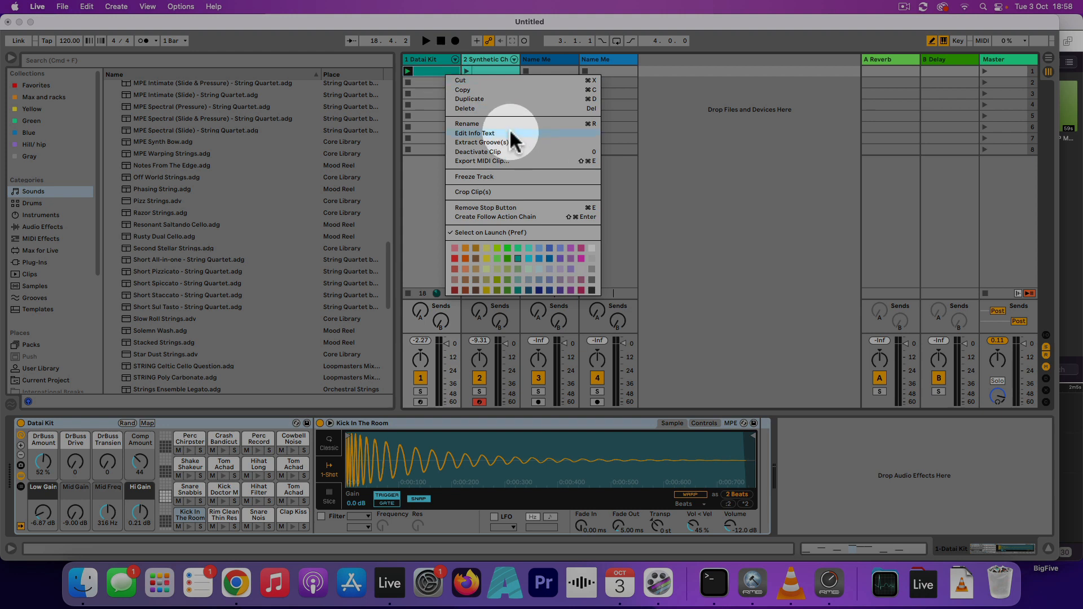
{"action": "left_click", "coordinate": [475, 98]}
Colour the duplicated drum clip green and rename it 2.
{"action": "right_click", "coordinate": [430, 83]}
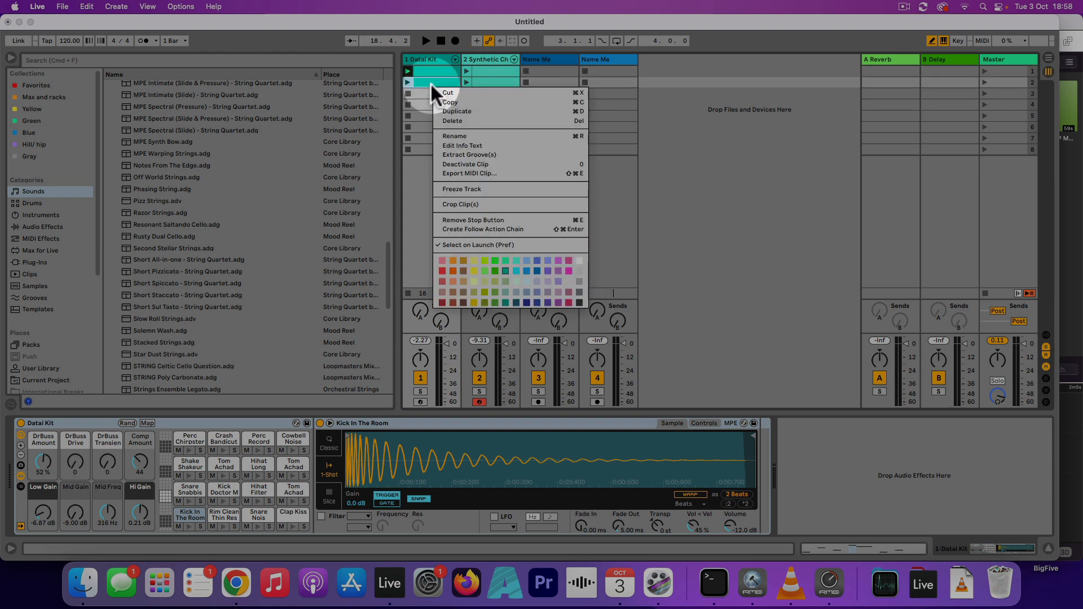
{"action": "left_click", "coordinate": [486, 270]}
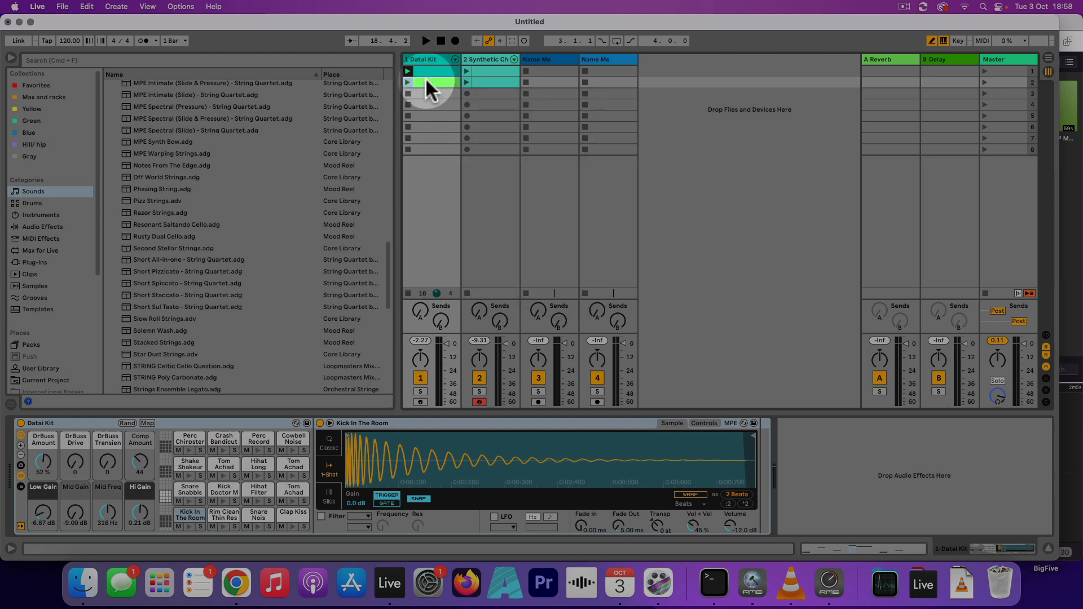
{"action": "right_click", "coordinate": [424, 79]}
{"action": "left_click", "coordinate": [463, 129]}
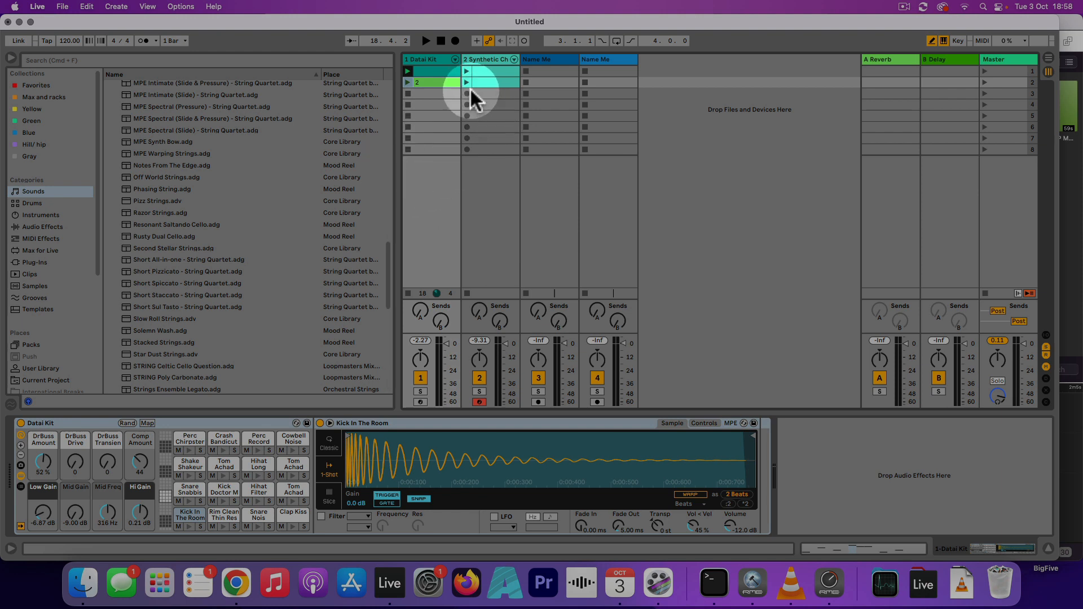
Add a Hihat Filter Choke Closed note at 1.1.1 in drum clip 2 and set its velocity to 127.
{"action": "double_click", "coordinate": [442, 82]}
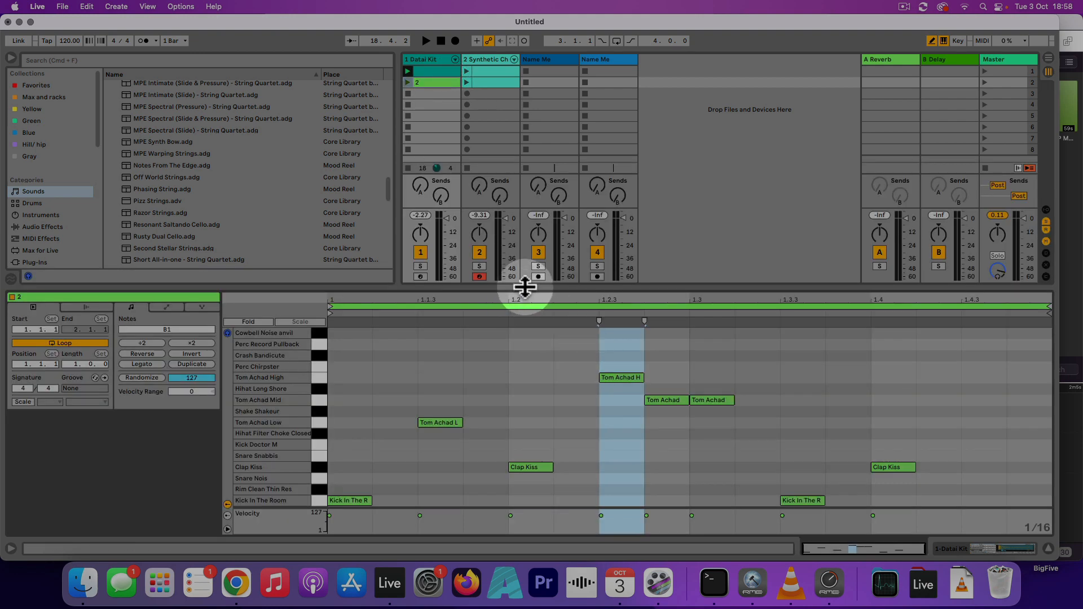
{"action": "left_click_drag", "start_coordinate": [525, 286], "coordinate": [527, 237]}
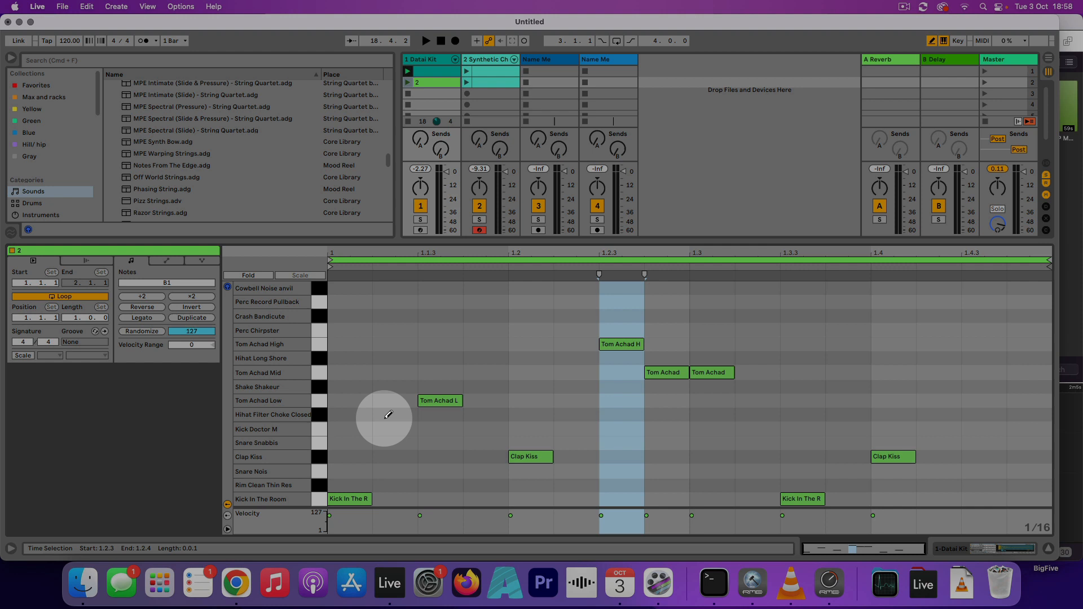
{"action": "left_click", "coordinate": [361, 414]}
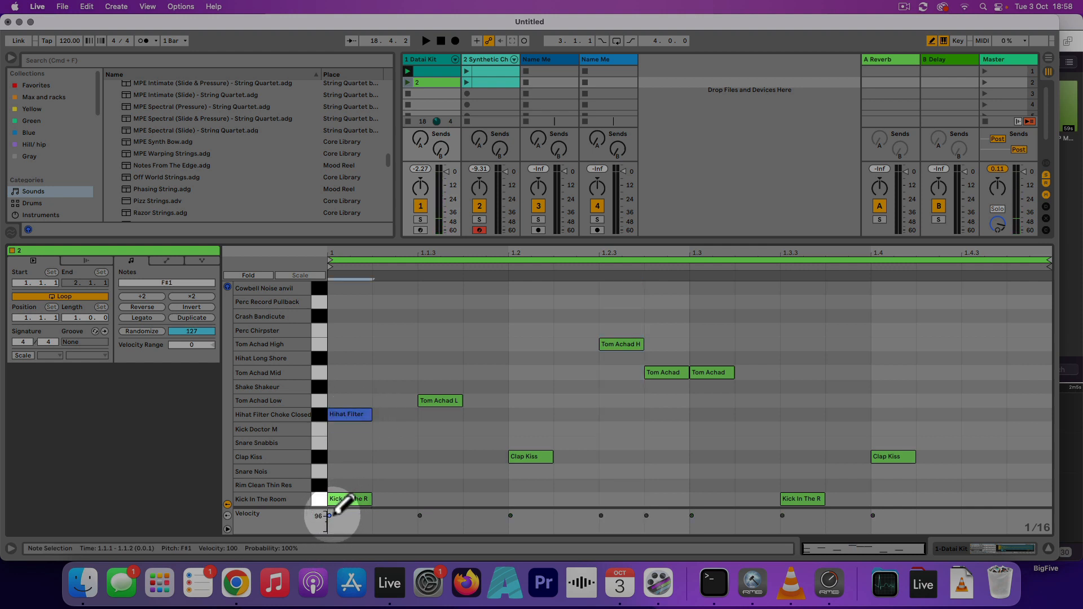
{"action": "left_click_drag", "start_coordinate": [334, 513], "coordinate": [338, 497]}
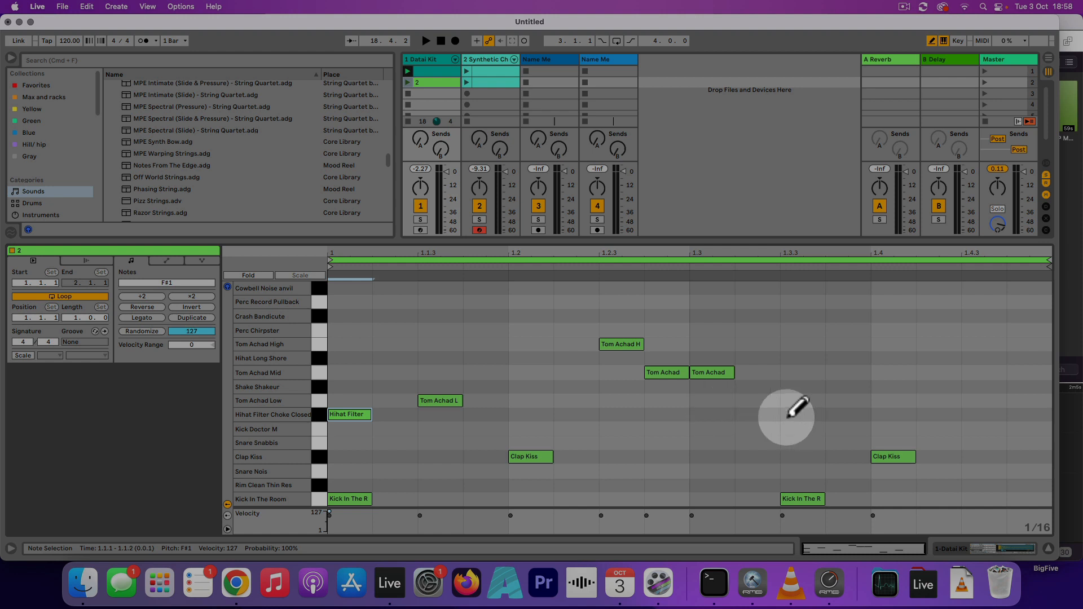
Add Hihat Filter Choke Closed at 1.3 and Hihat Long Shore at 1.4 in drum clip 2, and audition the clip.
{"action": "left_click", "coordinate": [719, 414]}
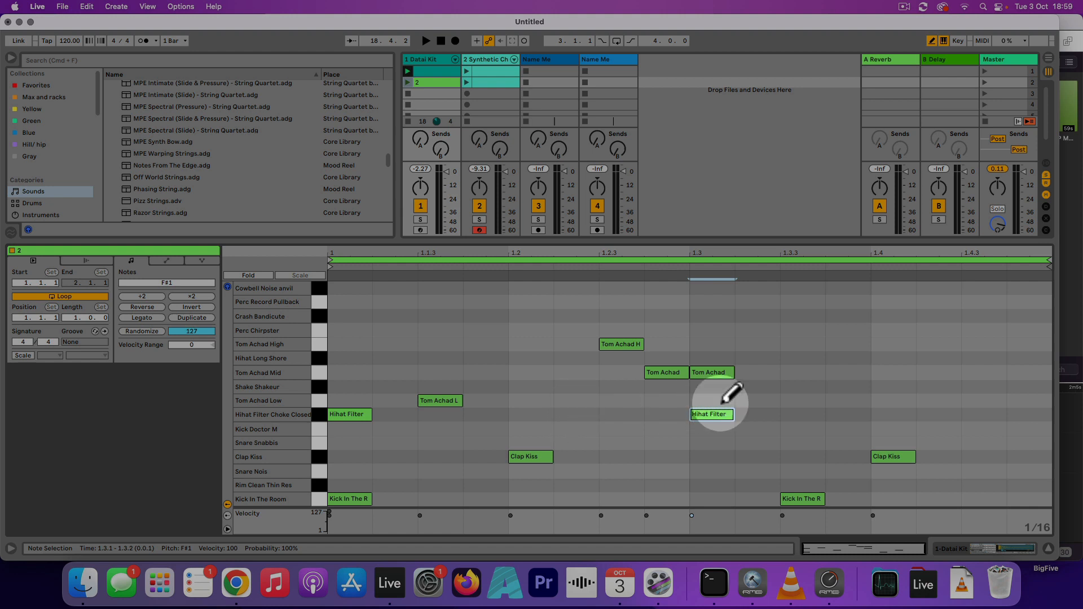
{"action": "left_click", "coordinate": [892, 369]}
{"action": "left_click", "coordinate": [890, 371]}
{"action": "left_click", "coordinate": [887, 357]}
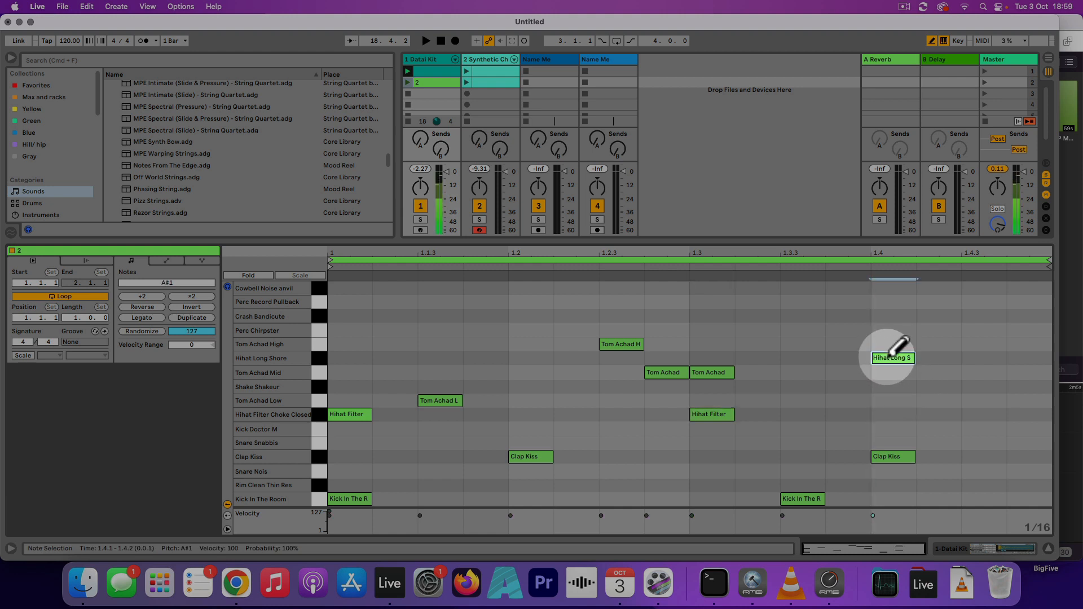
{"action": "left_click", "coordinate": [408, 83]}
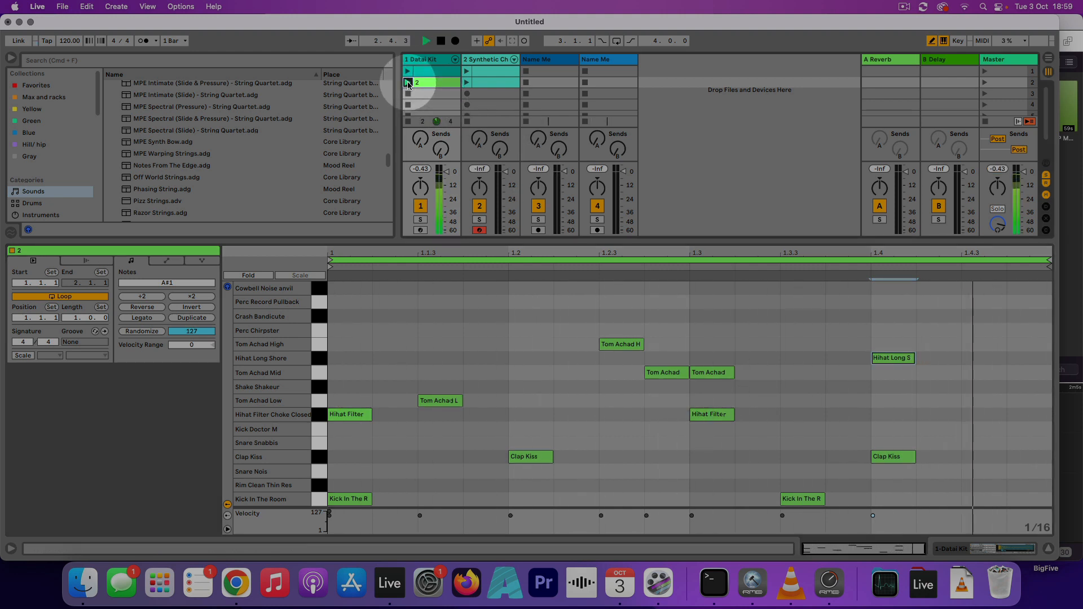
Stop playback, duplicate drum clip 2 into the third slot of the Datai Kit track, and rename the copy 3.
{"action": "key", "text": "space"}
{"action": "left_click", "coordinate": [408, 83]}
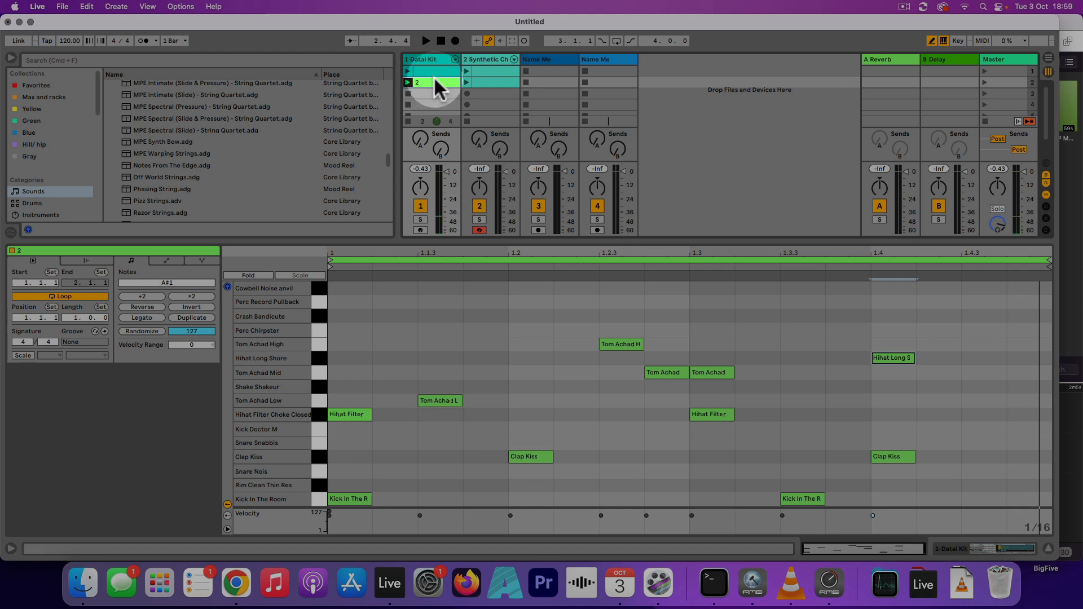
{"action": "right_click", "coordinate": [434, 85]}
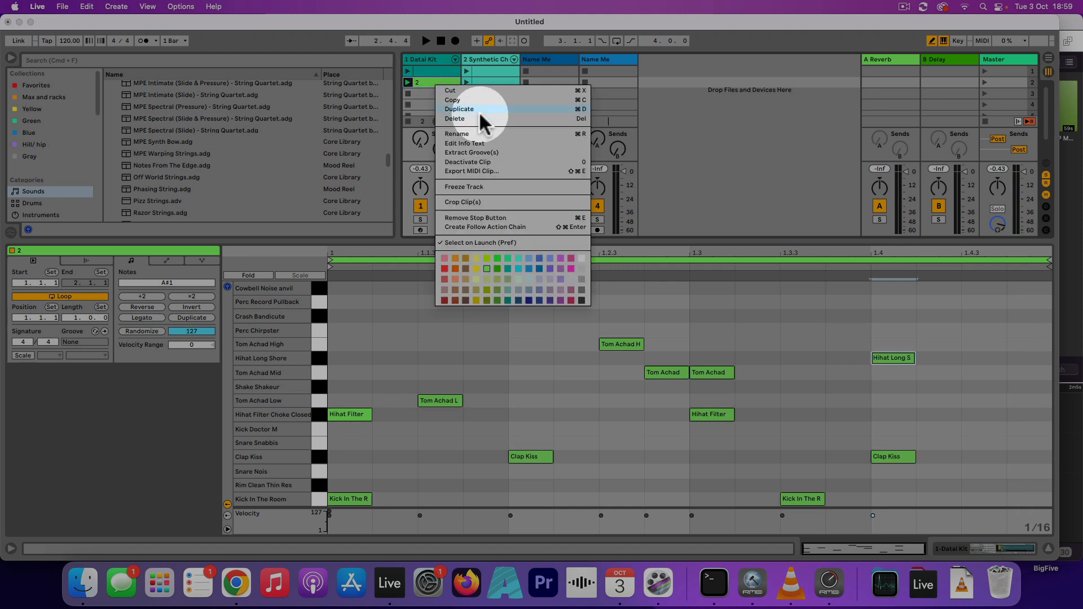
{"action": "left_click", "coordinate": [469, 123]}
{"action": "right_click", "coordinate": [427, 90]}
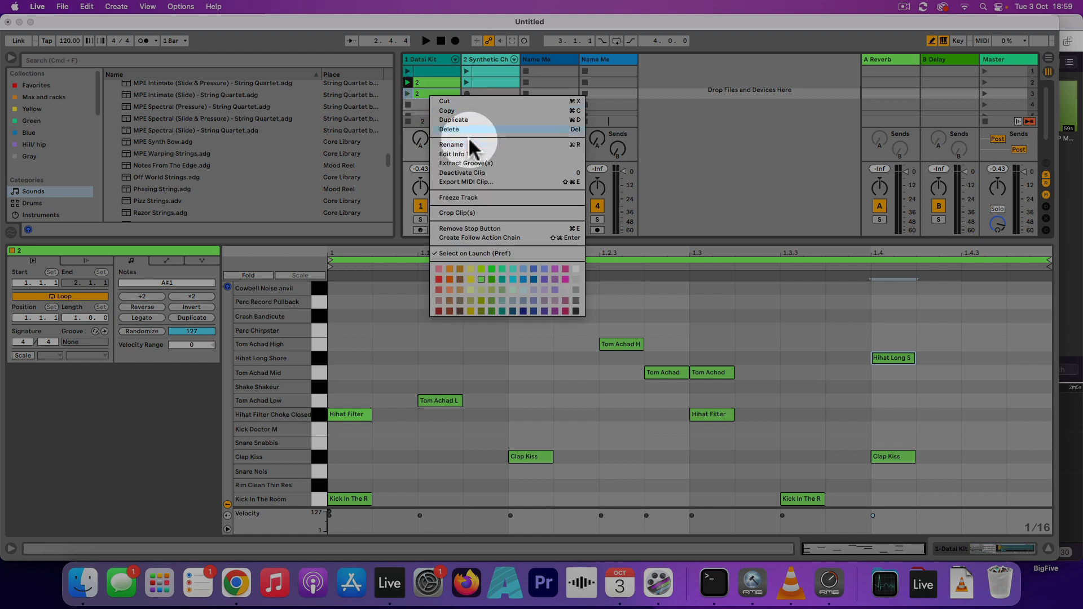
{"action": "left_click", "coordinate": [459, 141]}
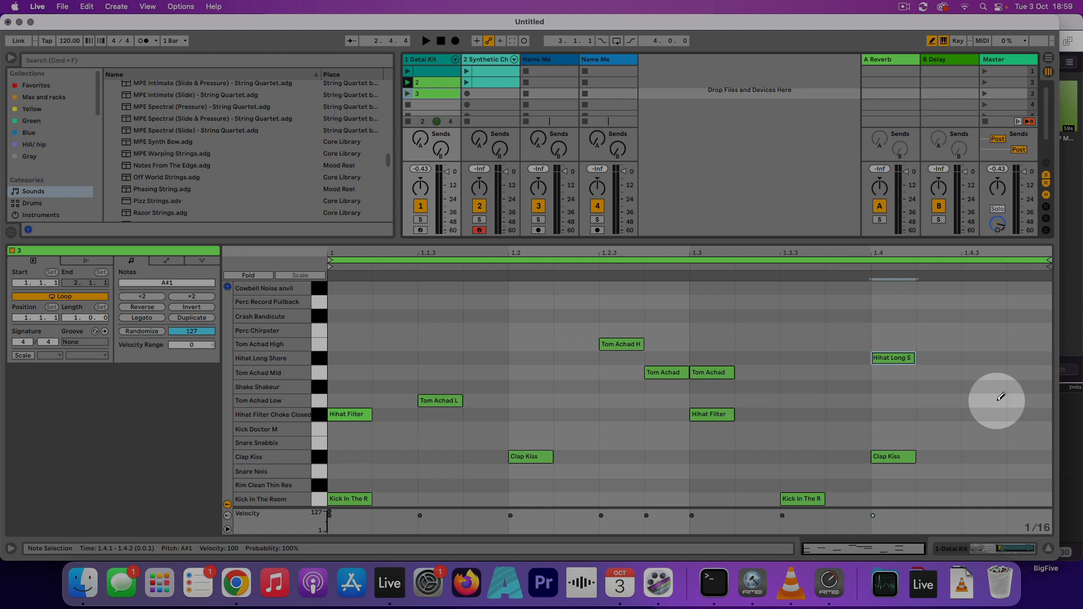
Add Hihat Filter Choke Closed notes at 1.2 and 1.3.3 in drum clip 3, each with velocity 58.
{"action": "left_click", "coordinate": [531, 414]}
{"action": "left_click_drag", "start_coordinate": [510, 515], "coordinate": [510, 521]}
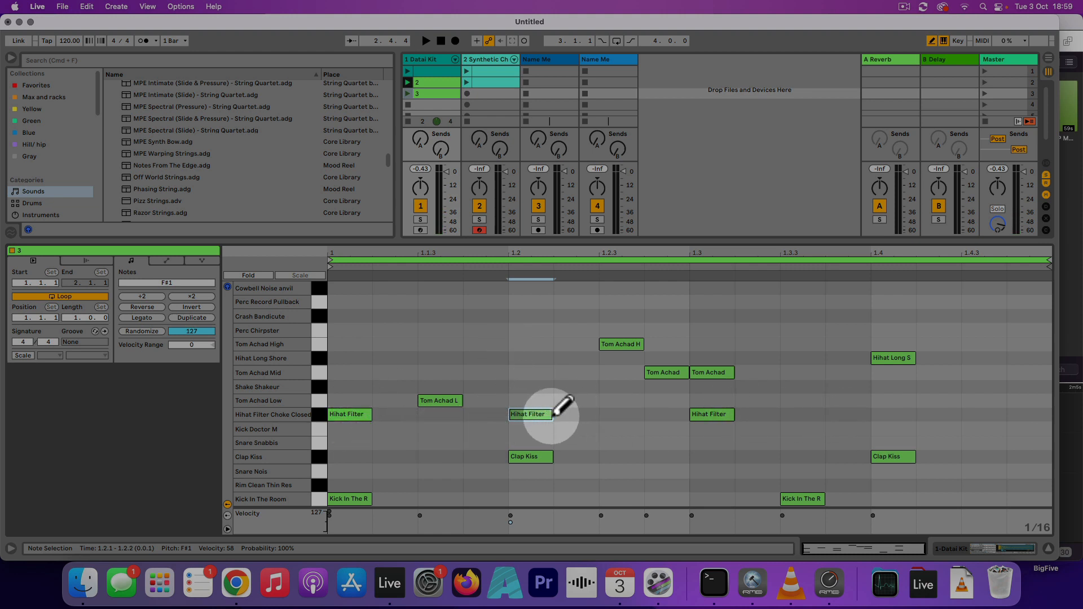
{"action": "left_click", "coordinate": [808, 413]}
{"action": "left_click_drag", "start_coordinate": [783, 516], "coordinate": [784, 521]}
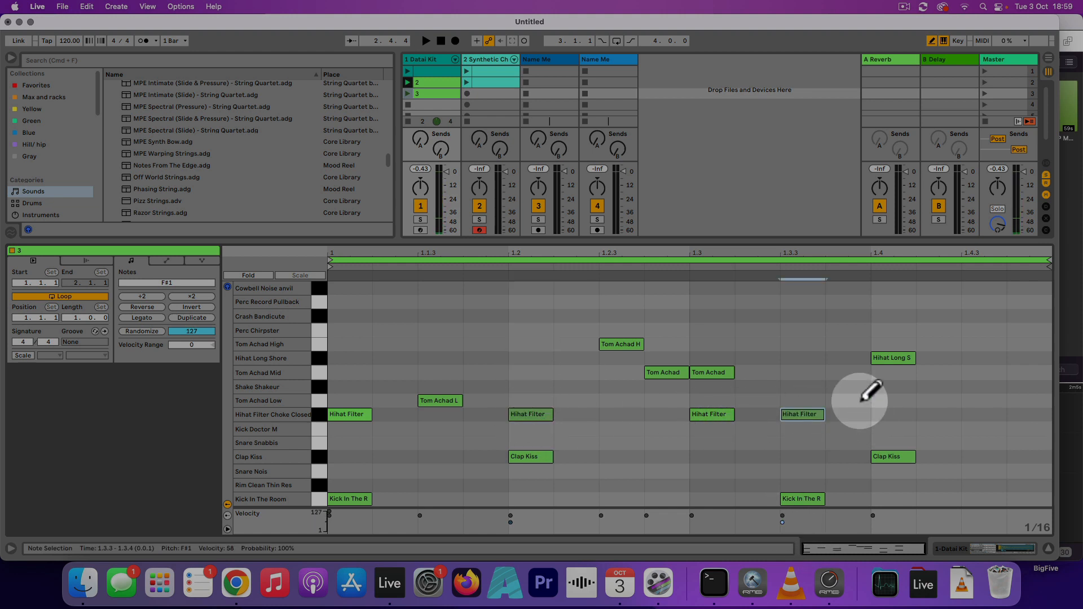
Place a Hihat Filter Choke Closed note with velocity 54 at 1.4.4 in drum clip 3, and audition the clip.
{"action": "left_click", "coordinate": [987, 414]}
{"action": "left_click_drag", "start_coordinate": [963, 516], "coordinate": [963, 523]}
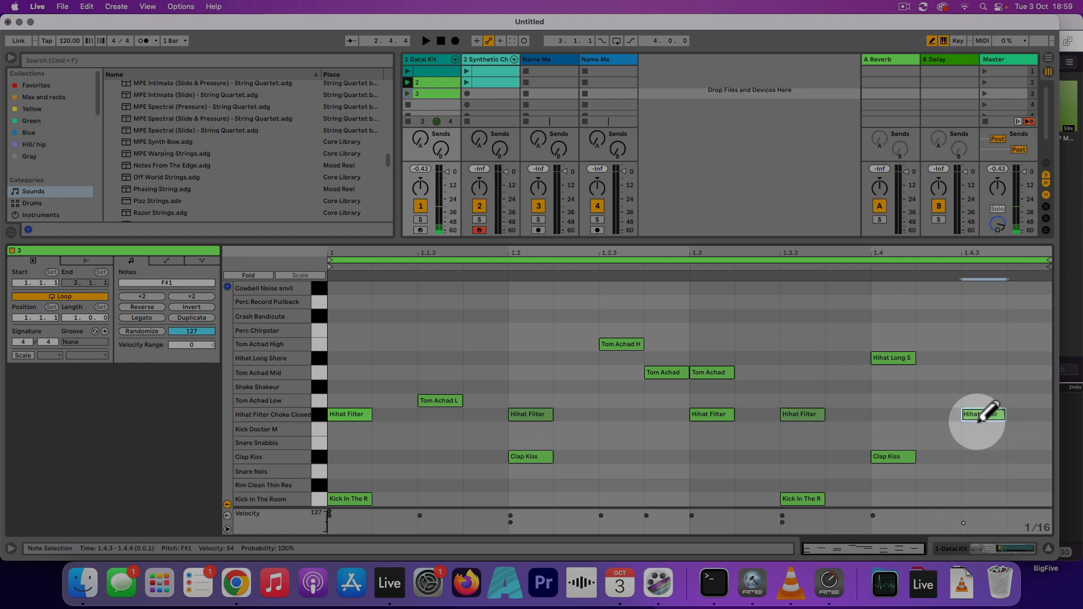
{"action": "key", "text": "b"}
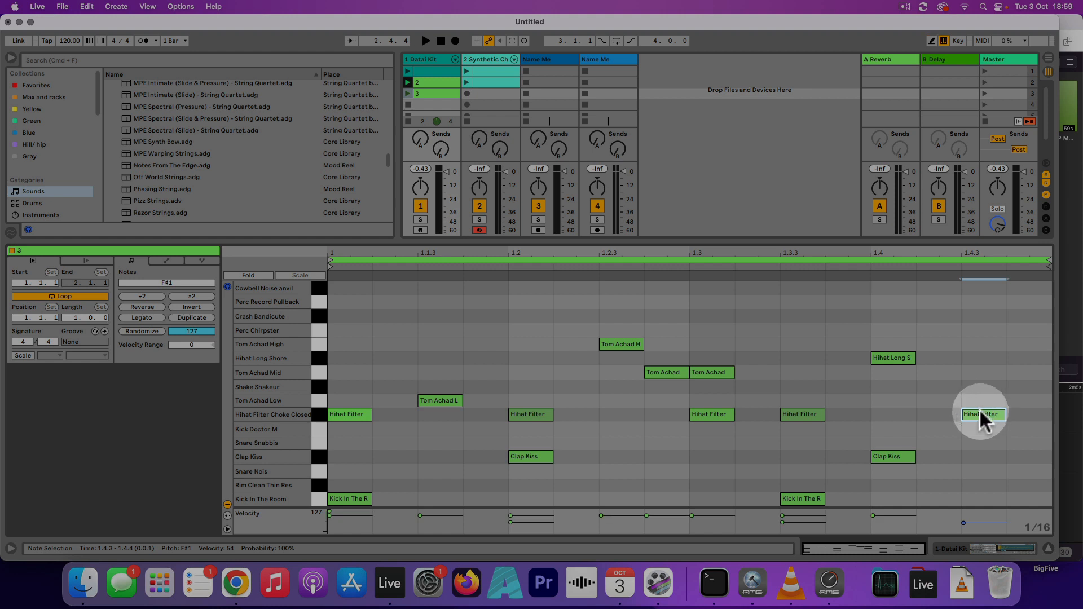
{"action": "left_click_drag", "start_coordinate": [980, 413], "coordinate": [1025, 413]}
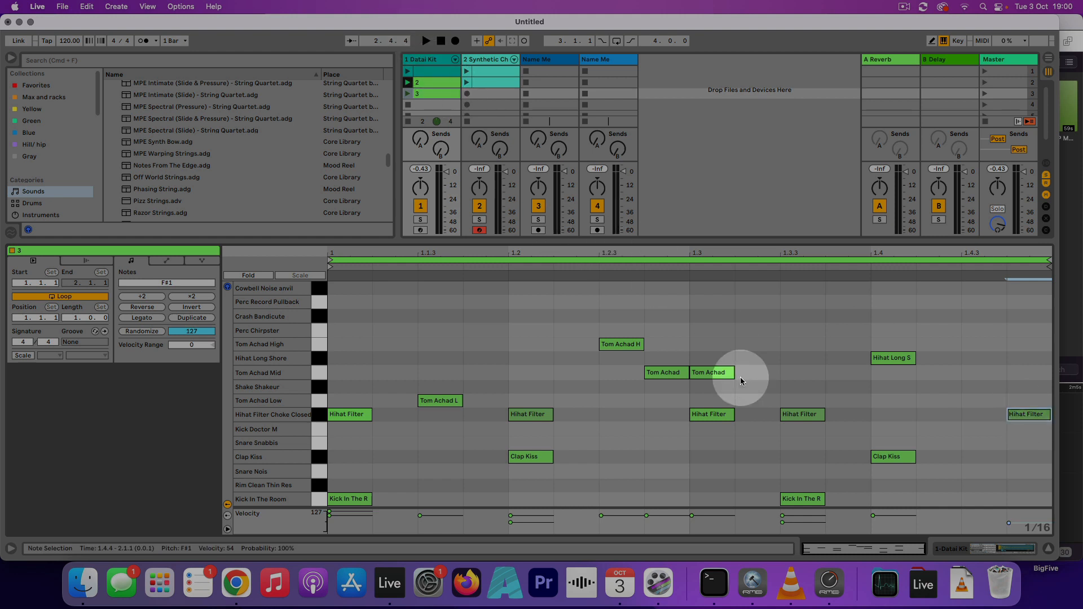
{"action": "left_click", "coordinate": [407, 93]}
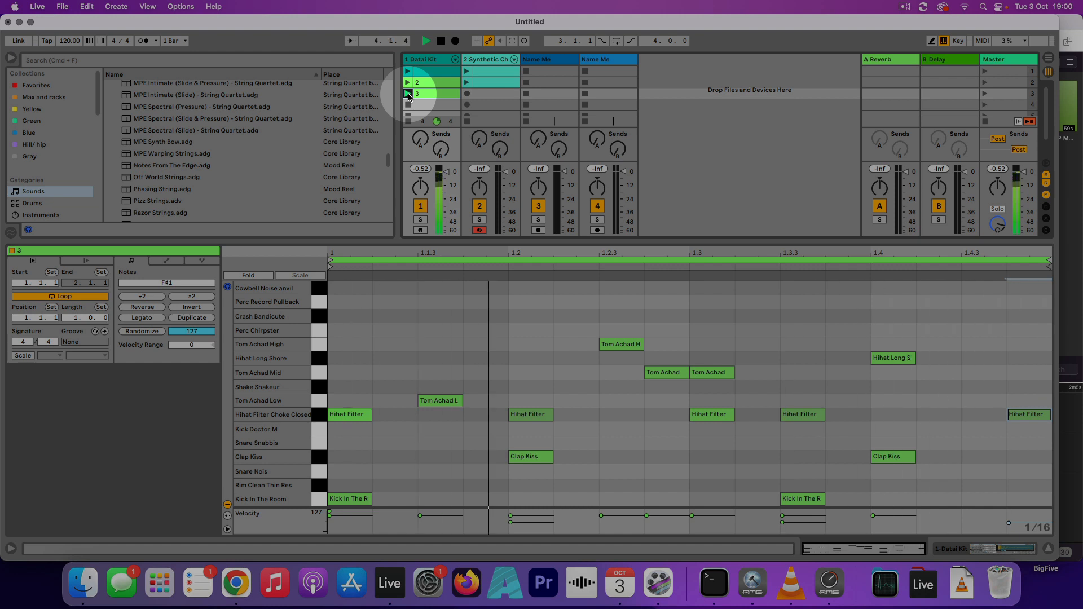
{"action": "key", "text": "space"}
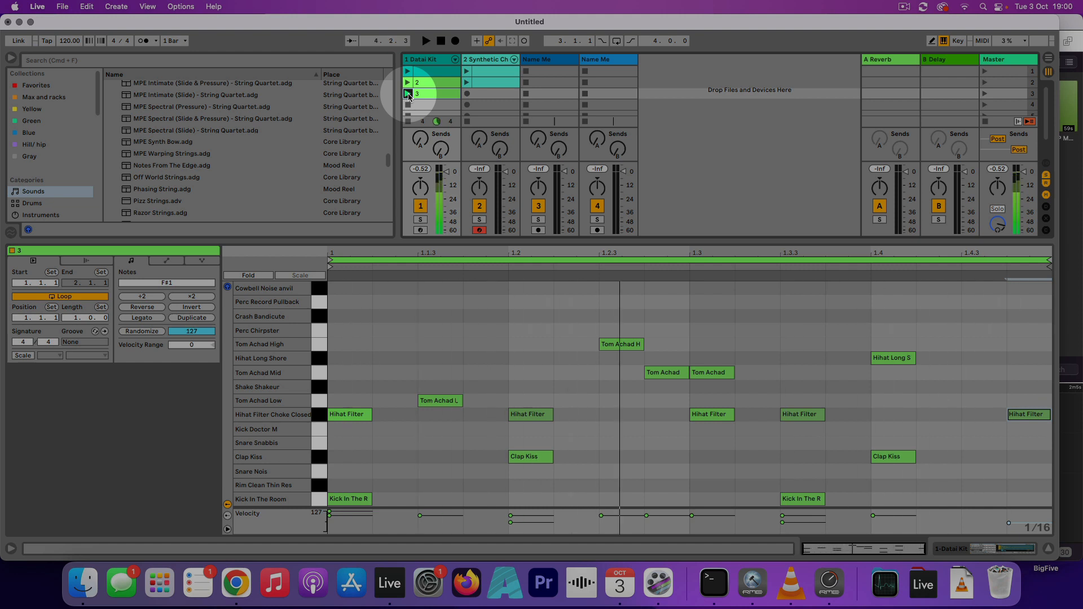
Duplicate drum clip 3 into the fourth slot of the Datai Kit track and rename the copy 4.
{"action": "right_click", "coordinate": [439, 95]}
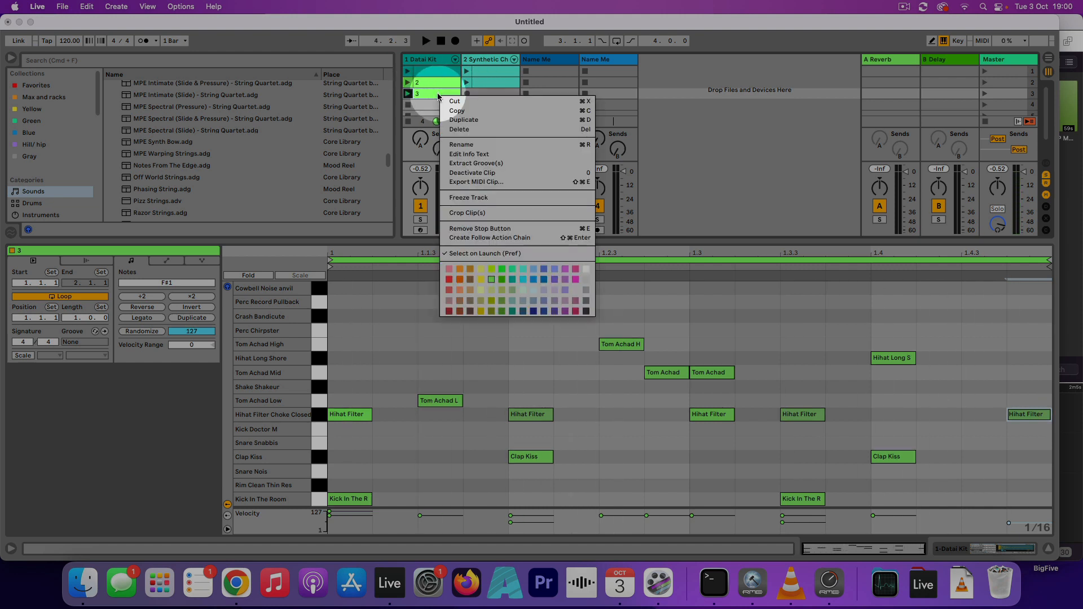
{"action": "left_click", "coordinate": [476, 126]}
{"action": "right_click", "coordinate": [408, 103]}
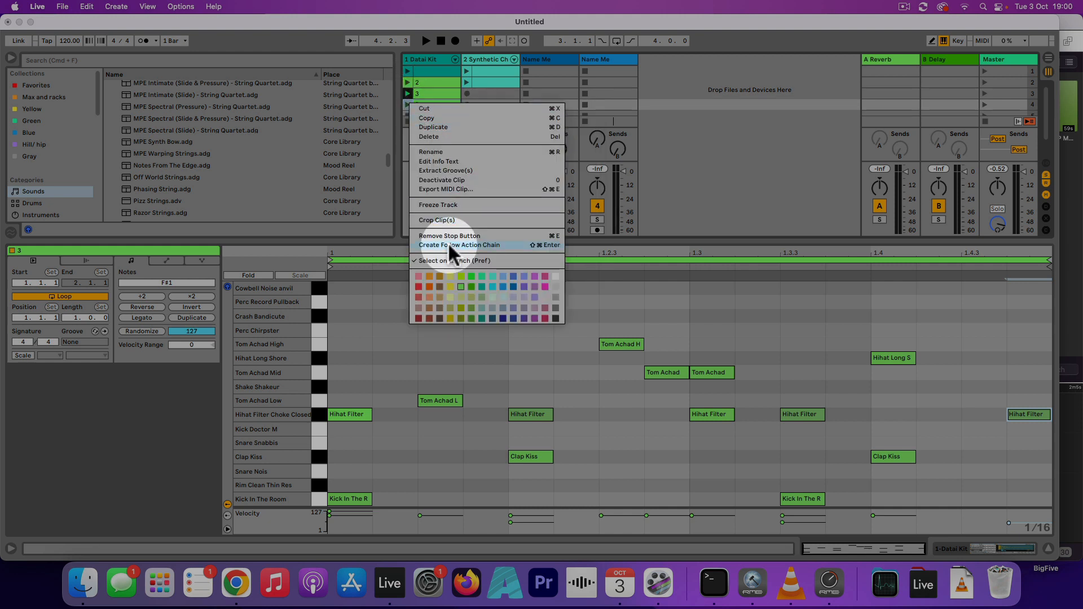
{"action": "left_click", "coordinate": [442, 151]}
{"action": "type", "text": "4"}
{"action": "key", "text": "Return"}
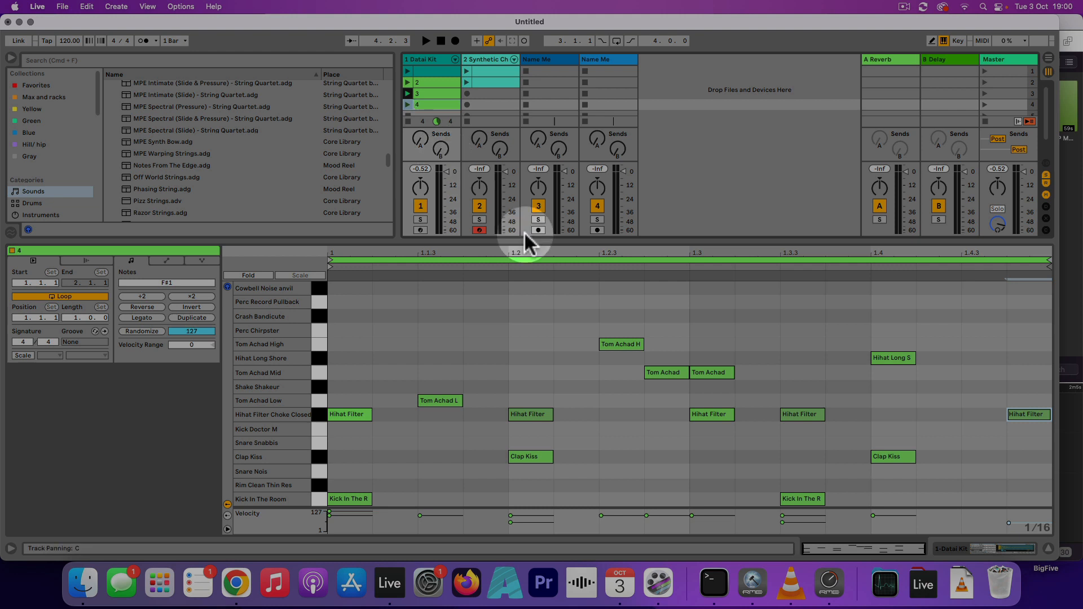
Add Kick In The Room notes at 1.2.3 and 1.4 in drum clip 4.
{"action": "key", "text": "b"}
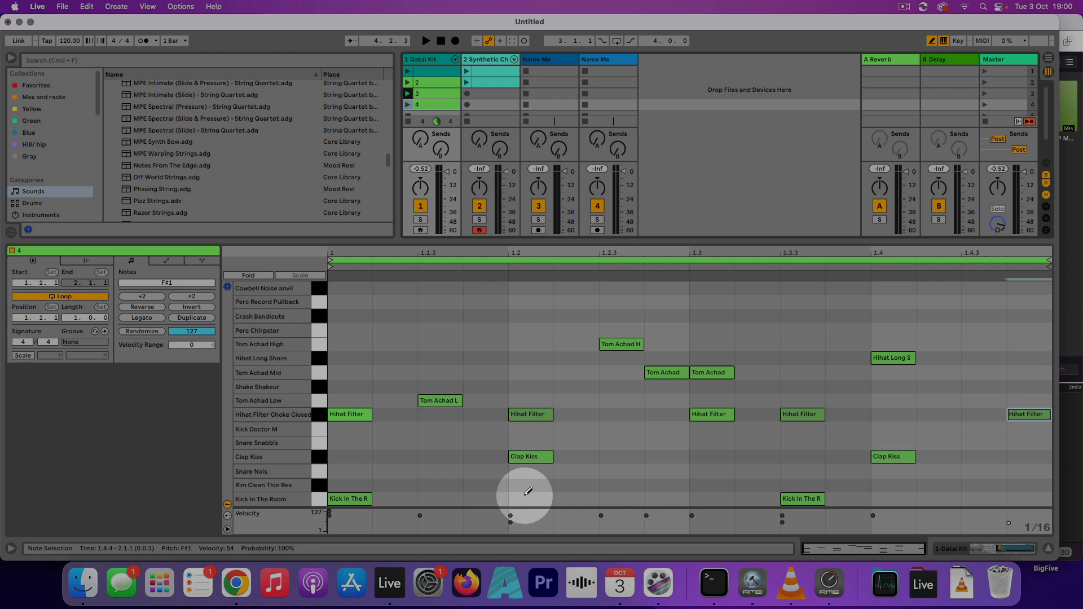
{"action": "left_click", "coordinate": [609, 499]}
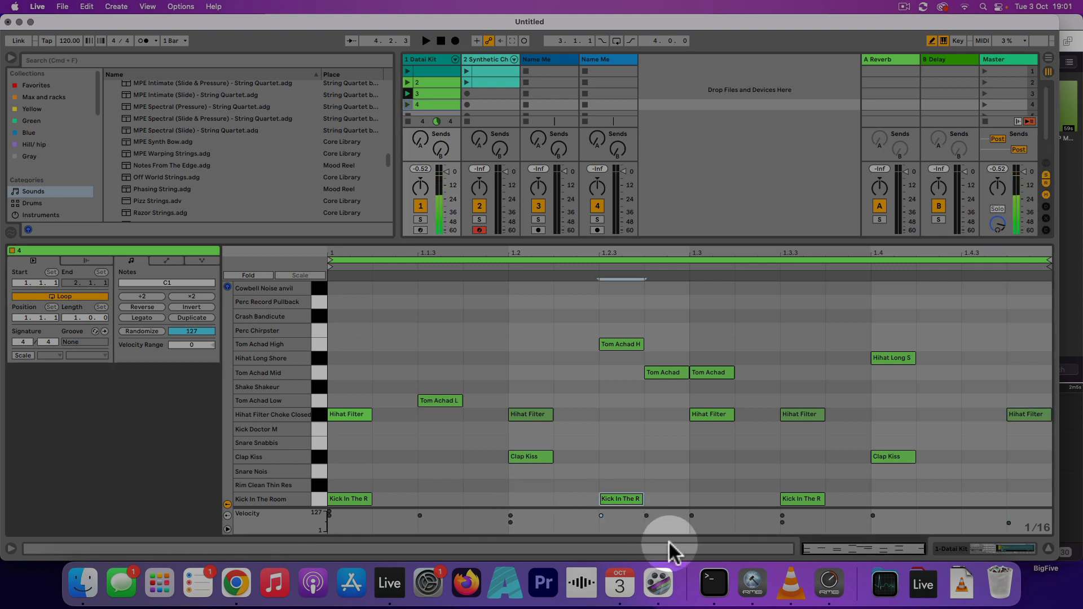
{"action": "left_click", "coordinate": [897, 496]}
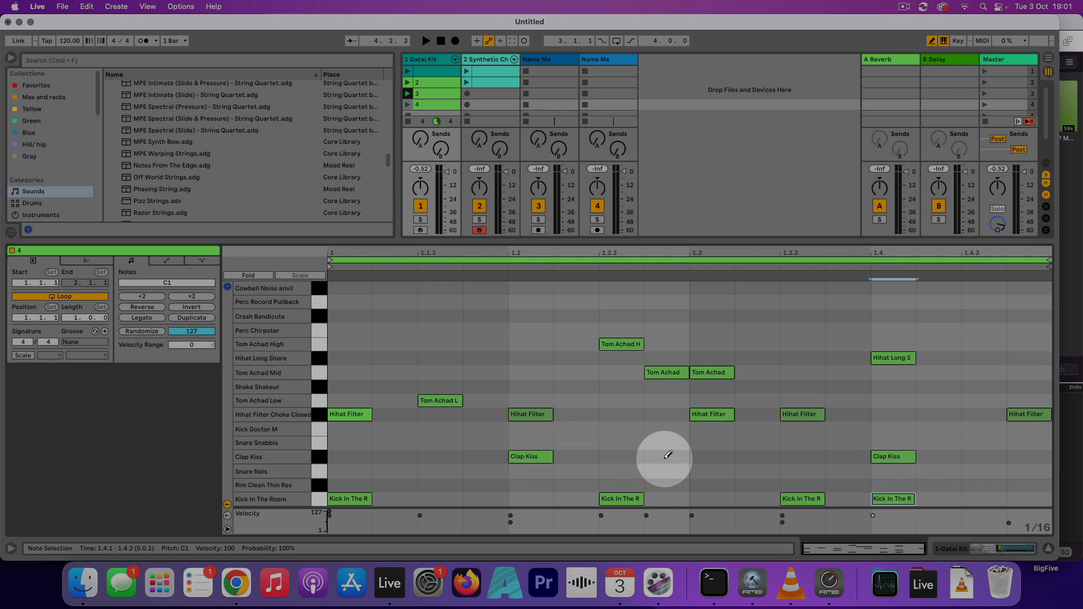
Preview several kit sounds, add a Tom Achad Low note at 1.2 in drum clip 4, and audition the clip.
{"action": "left_click", "coordinate": [321, 457]}
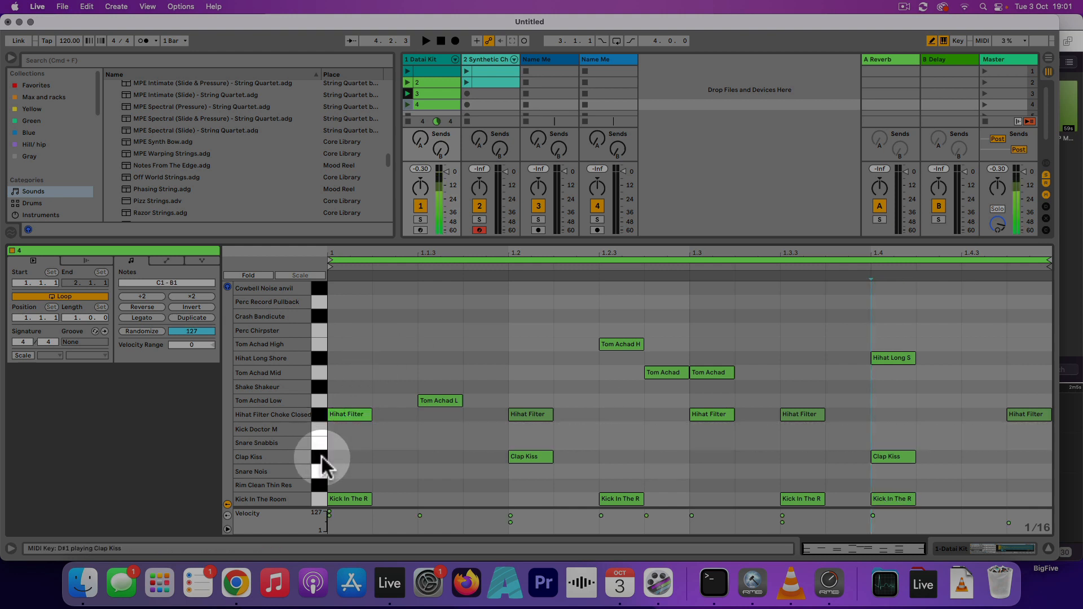
{"action": "left_click", "coordinate": [324, 355]}
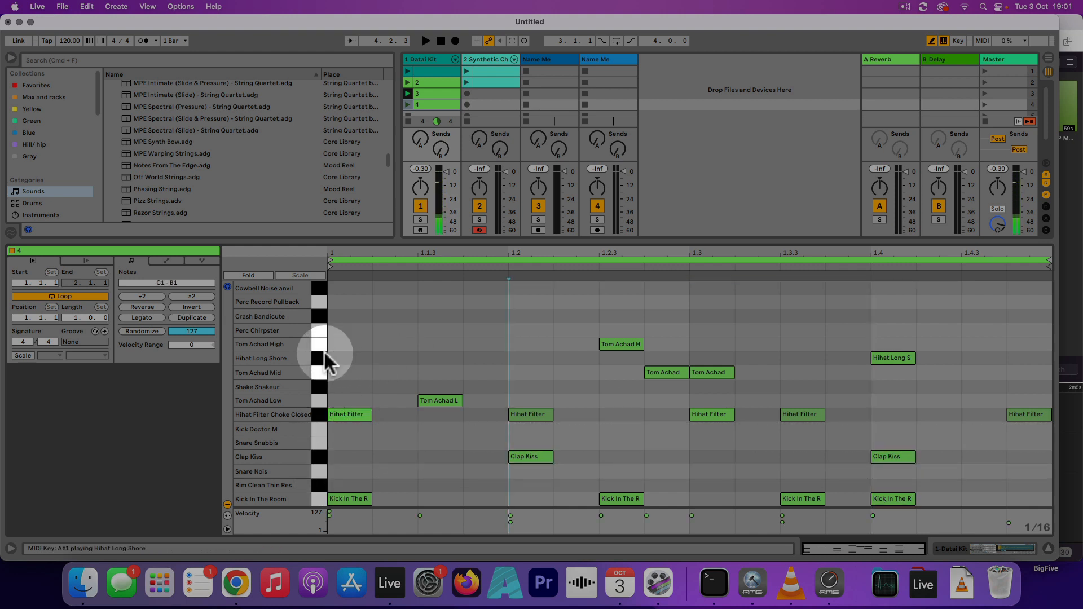
{"action": "left_click", "coordinate": [318, 311]}
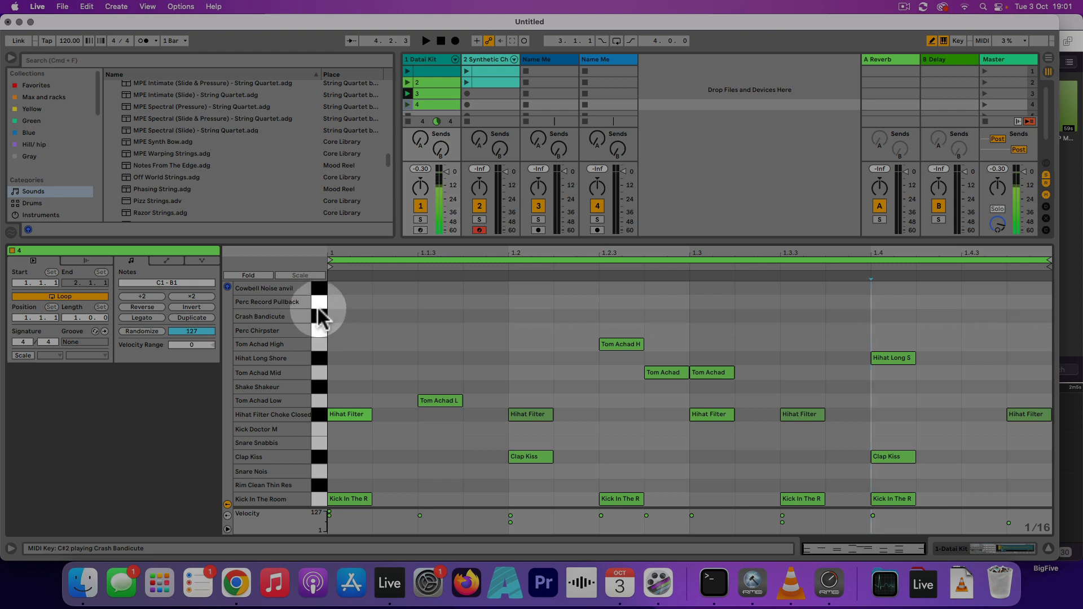
{"action": "left_click", "coordinate": [315, 288]}
{"action": "left_click", "coordinate": [325, 359]}
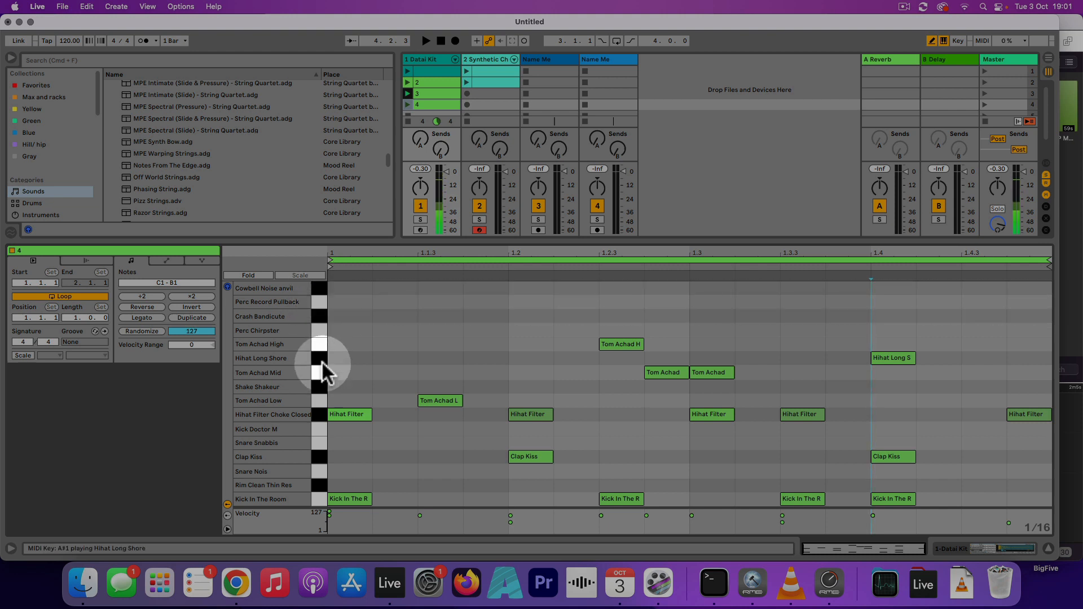
{"action": "left_click", "coordinate": [319, 372]}
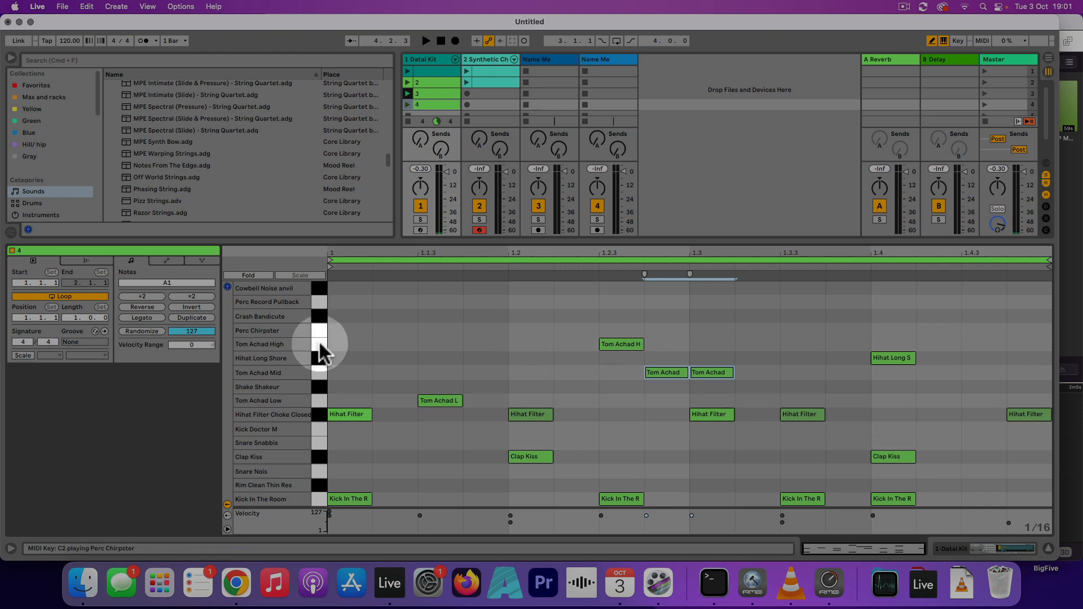
{"action": "left_click", "coordinate": [324, 400]}
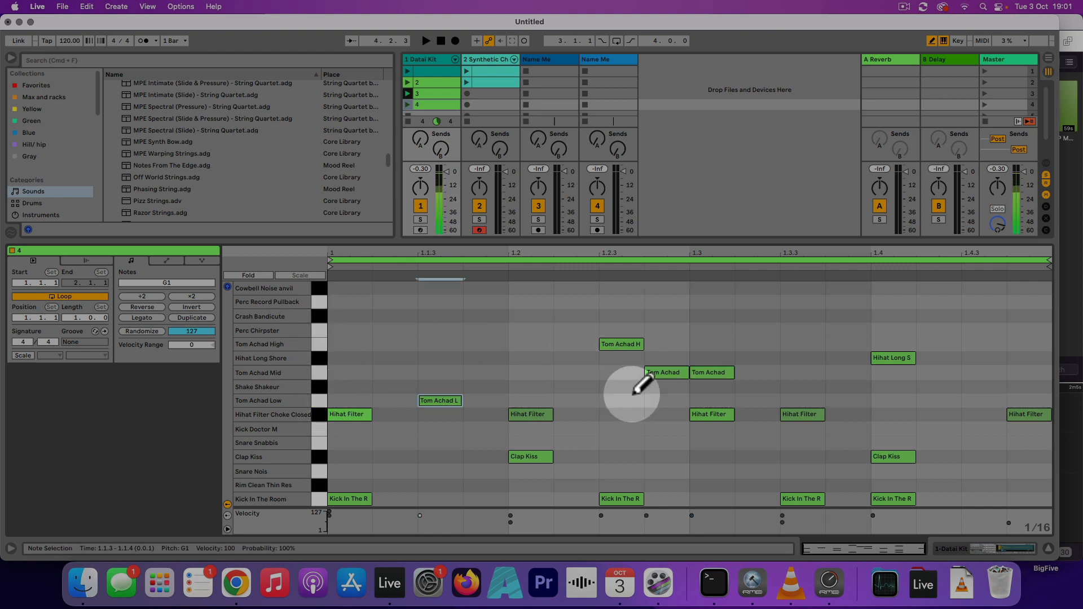
{"action": "left_click", "coordinate": [529, 399]}
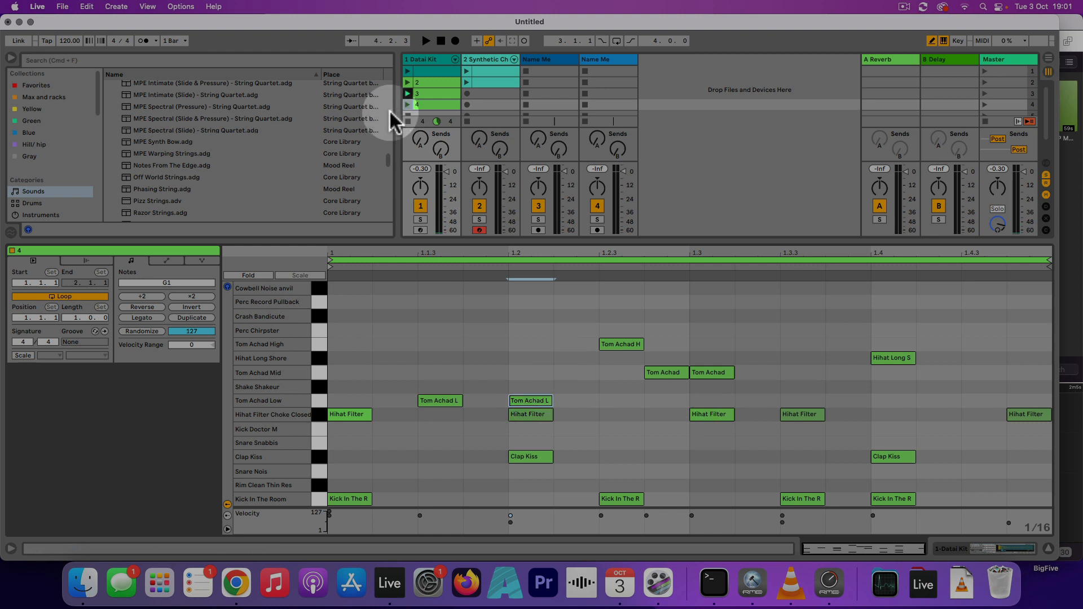
{"action": "left_click", "coordinate": [408, 104]}
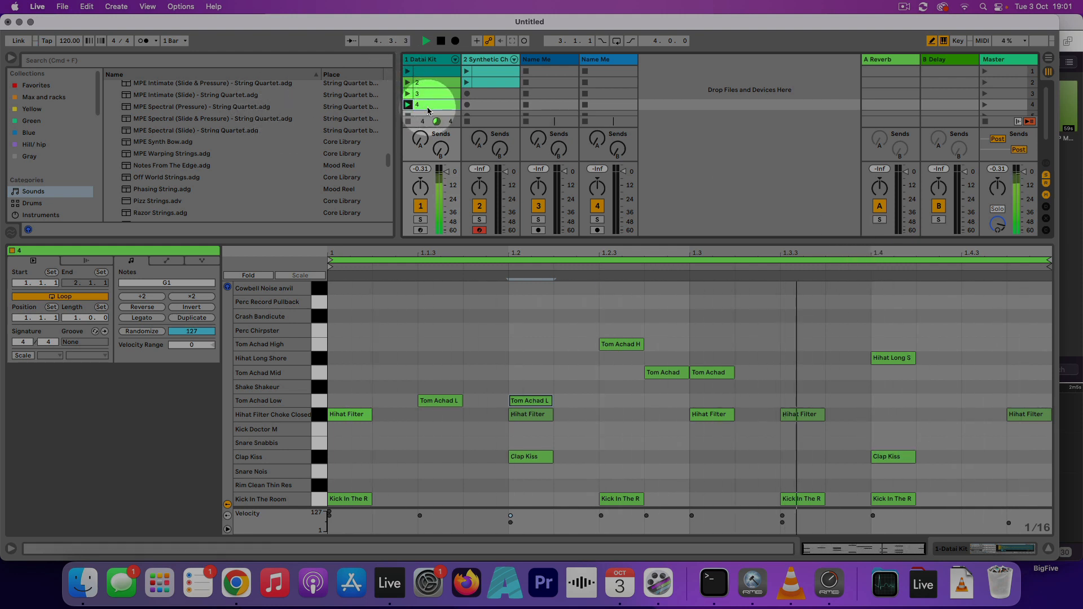
{"action": "key", "text": "space"}
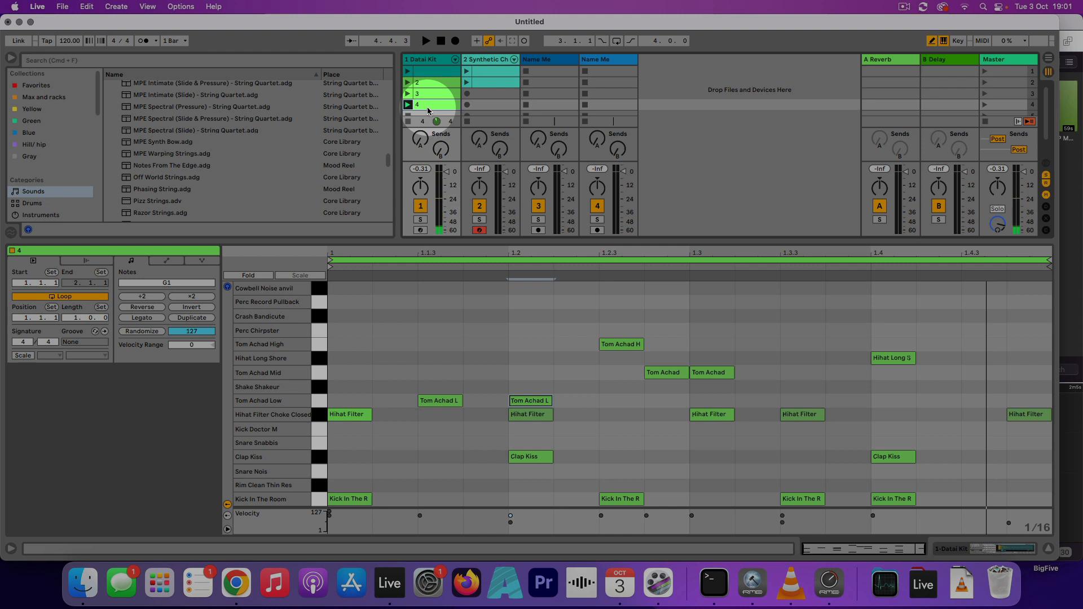
Duplicate drum clip 4 into the fifth slot of the Datai Kit track and rename the copy 5.
{"action": "right_click", "coordinate": [428, 110]}
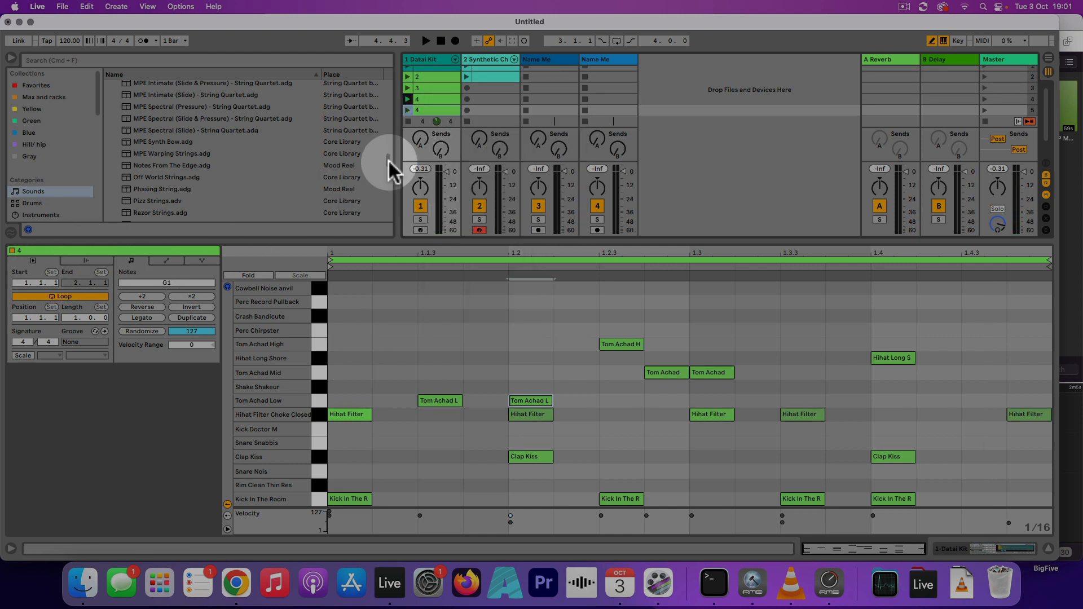
{"action": "right_click", "coordinate": [430, 110]}
{"action": "left_click", "coordinate": [453, 165]}
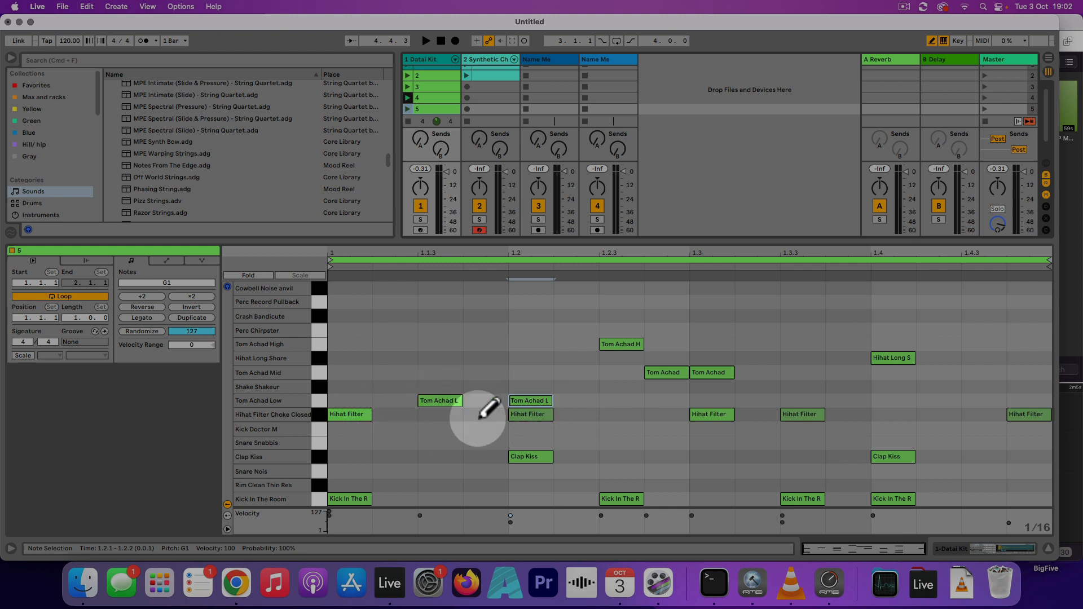
In drum clip 5, add a Hihat Long Shore note at 1.1.3 with velocity 62, and move the 1.3.3 closed hihat up to Hihat Long Shore.
{"action": "left_click", "coordinate": [441, 357]}
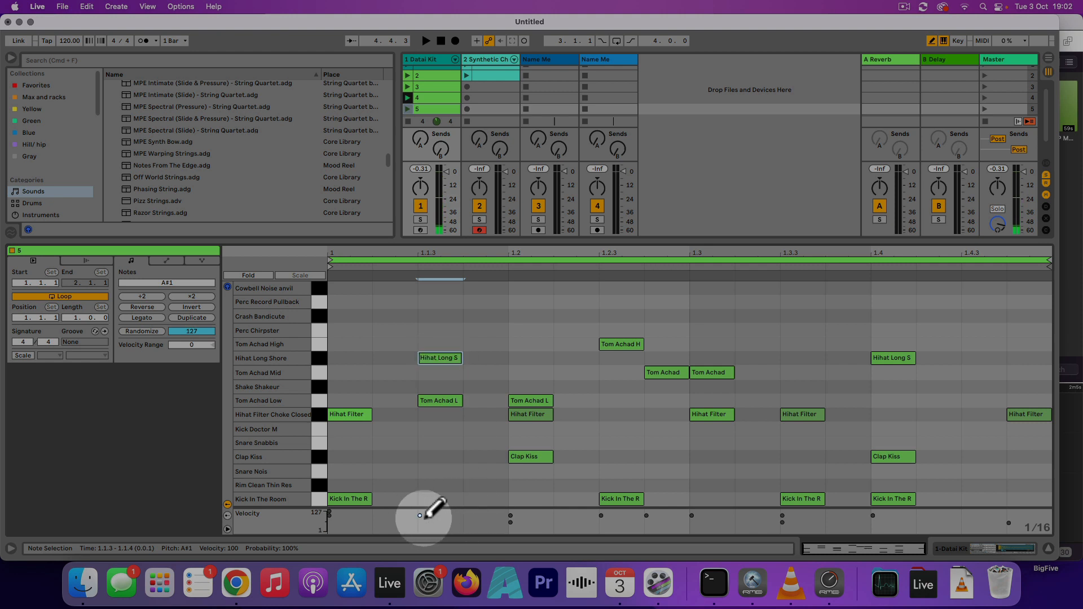
{"action": "left_click_drag", "start_coordinate": [420, 515], "coordinate": [420, 521]}
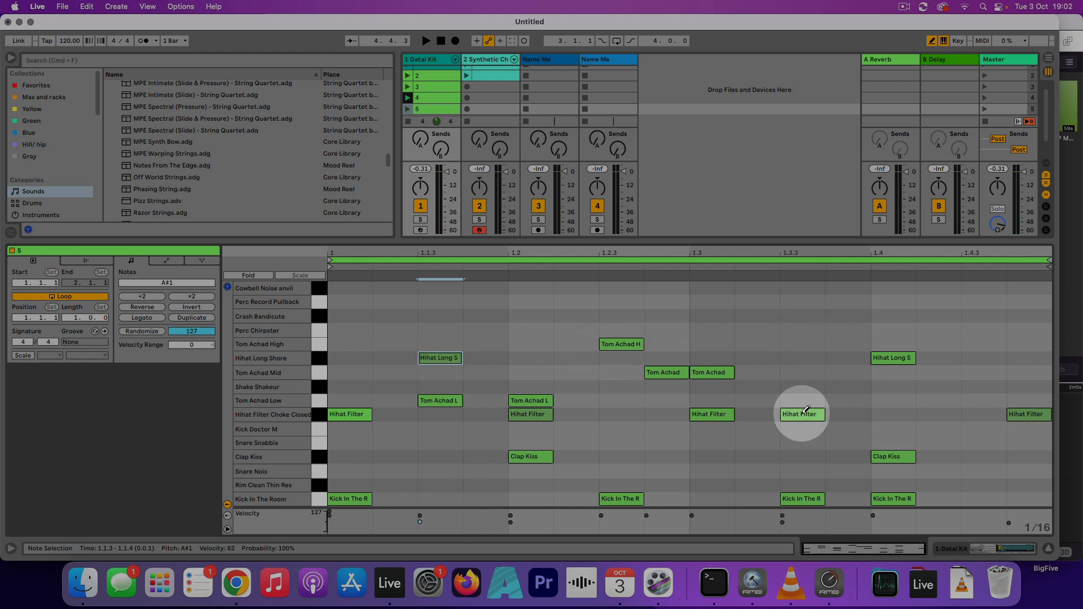
{"action": "key", "text": "v"}
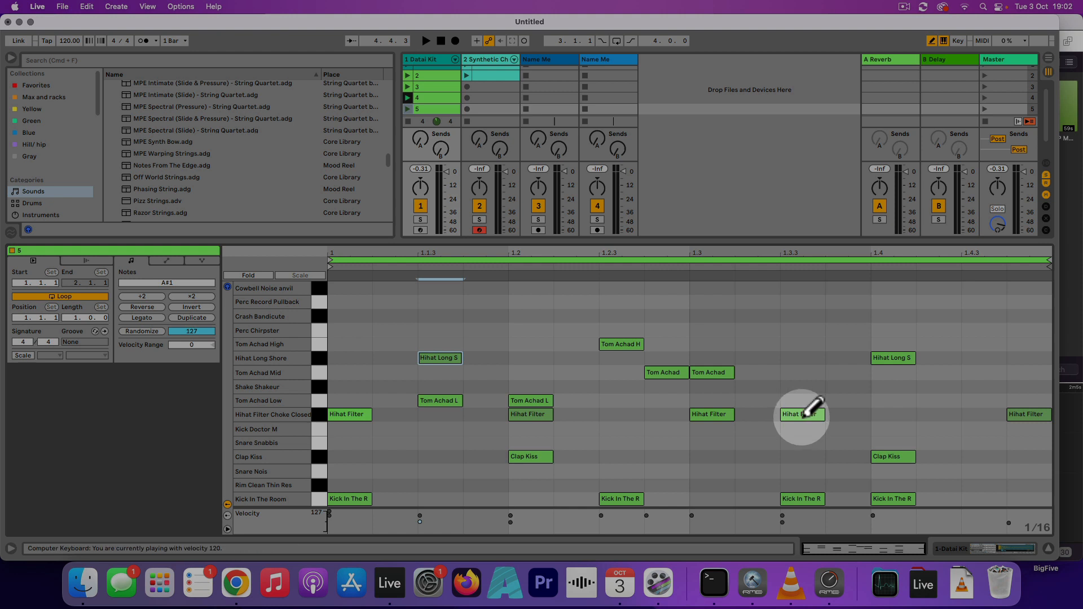
{"action": "left_click_drag", "start_coordinate": [801, 416], "coordinate": [804, 361]}
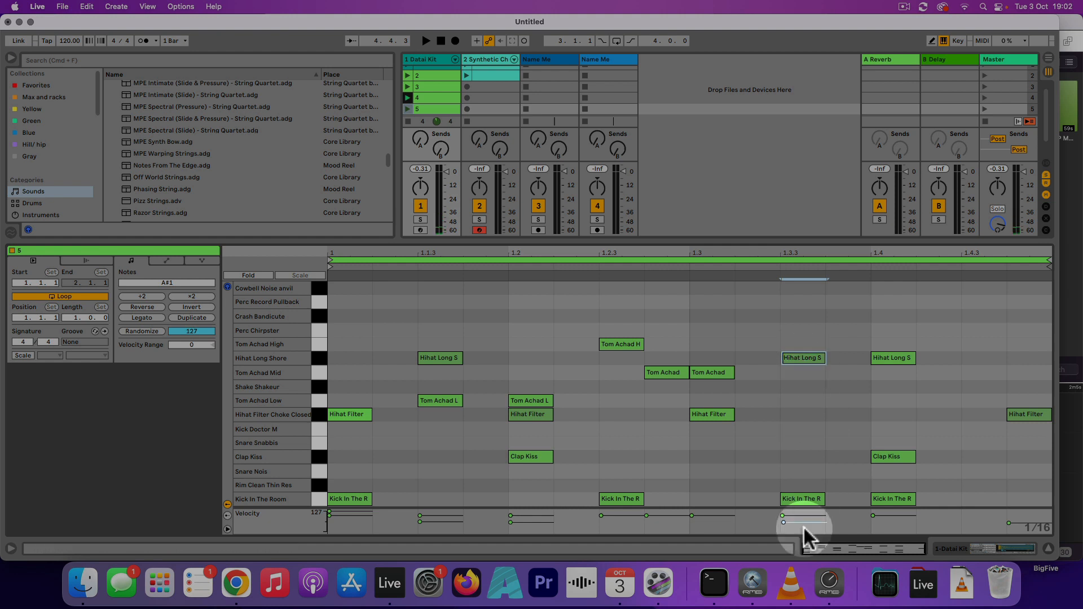
Move the Hihat Long Shore note at 1.4 down to Hihat Filter Choke Closed in drum clip 5, and audition the clip.
{"action": "left_click", "coordinate": [890, 360]}
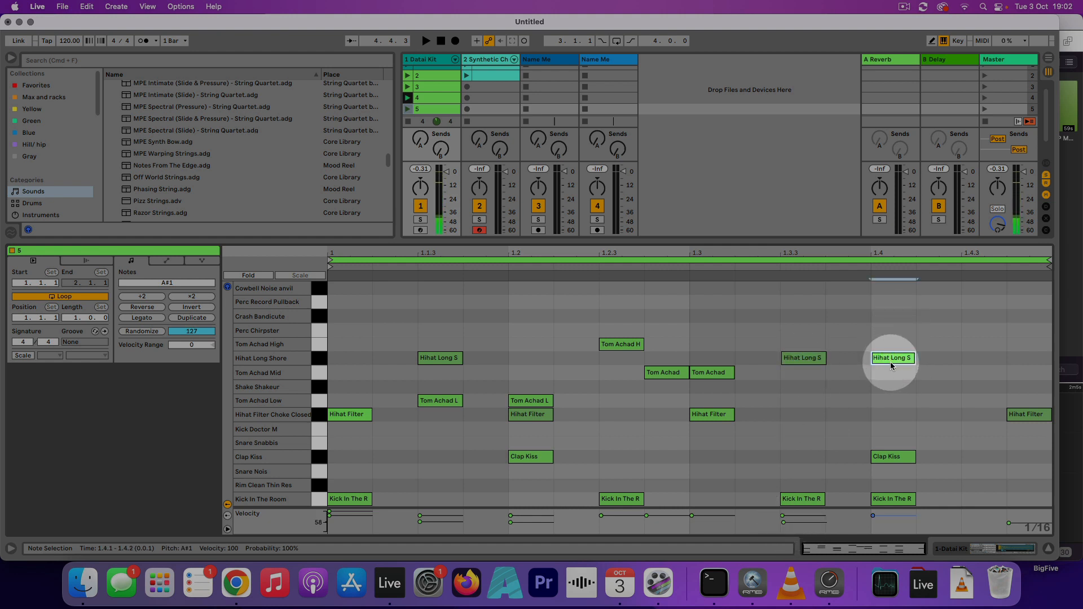
{"action": "key", "text": "Down"}
{"action": "key", "text": "Down"}
{"action": "key", "text": "Down"}
{"action": "key", "text": "Down"}
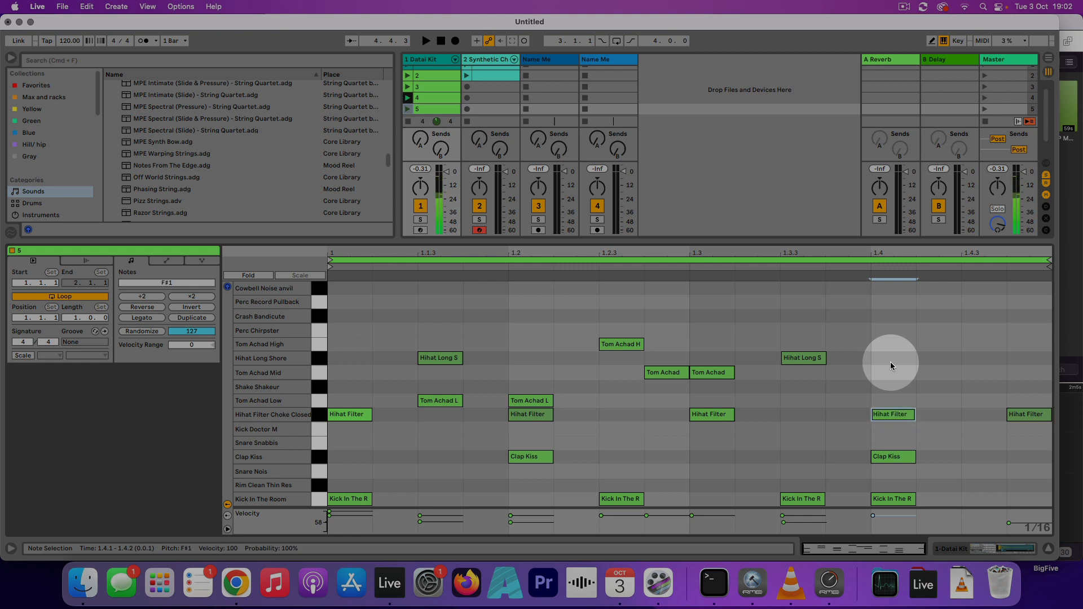
{"action": "left_click", "coordinate": [407, 109]}
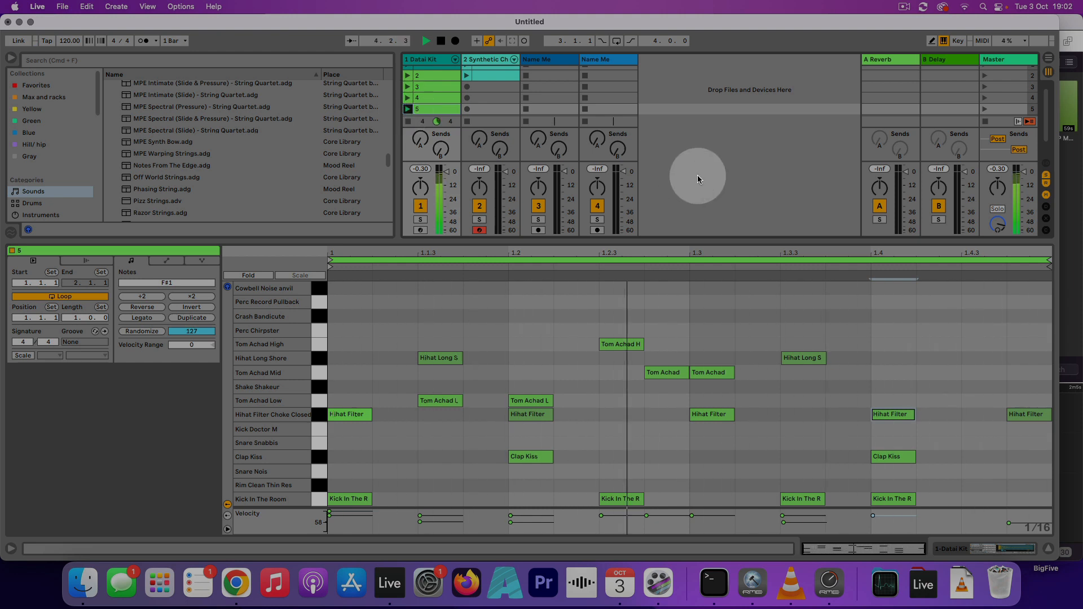
Stop playback, duplicate drum clip 5 into the sixth slot of the Datai Kit track, and rename the copy 6.
{"action": "key", "text": "space"}
{"action": "left_click", "coordinate": [885, 498]}
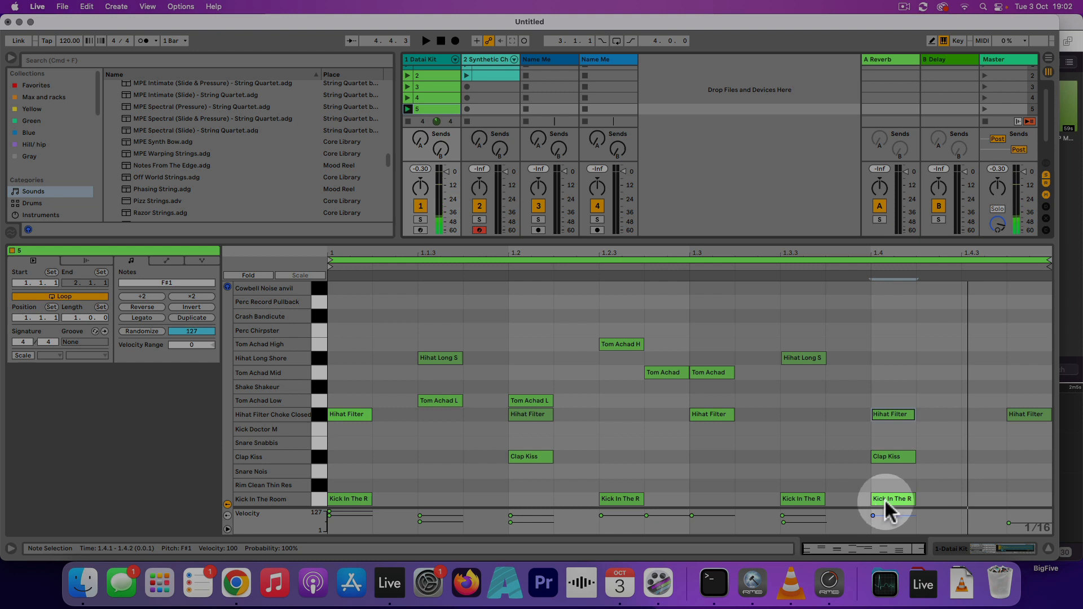
{"action": "left_click", "coordinate": [443, 108]}
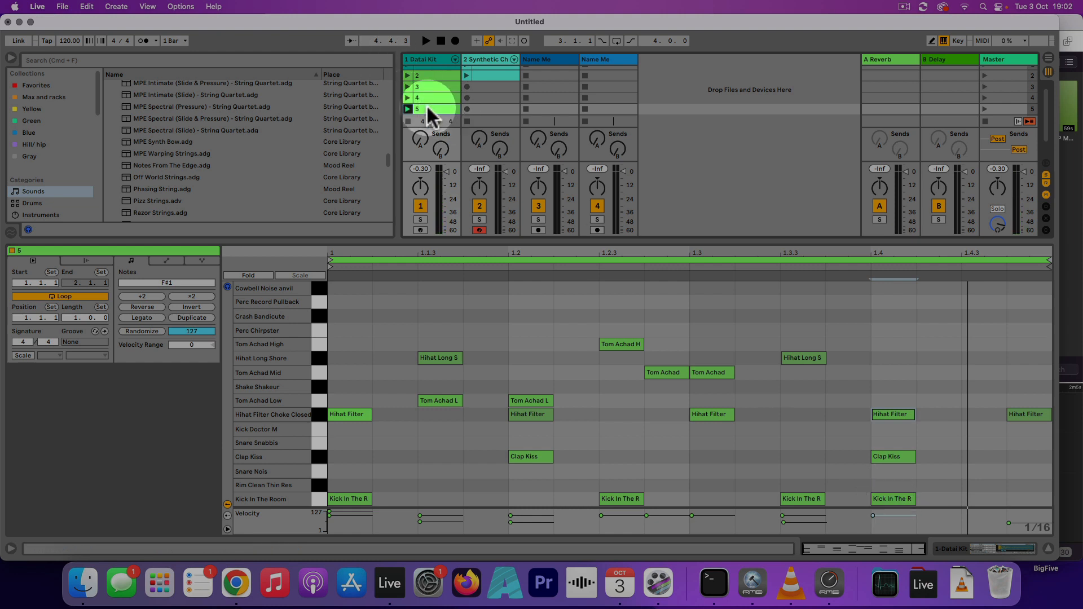
{"action": "right_click", "coordinate": [428, 109]}
{"action": "left_click", "coordinate": [463, 133]}
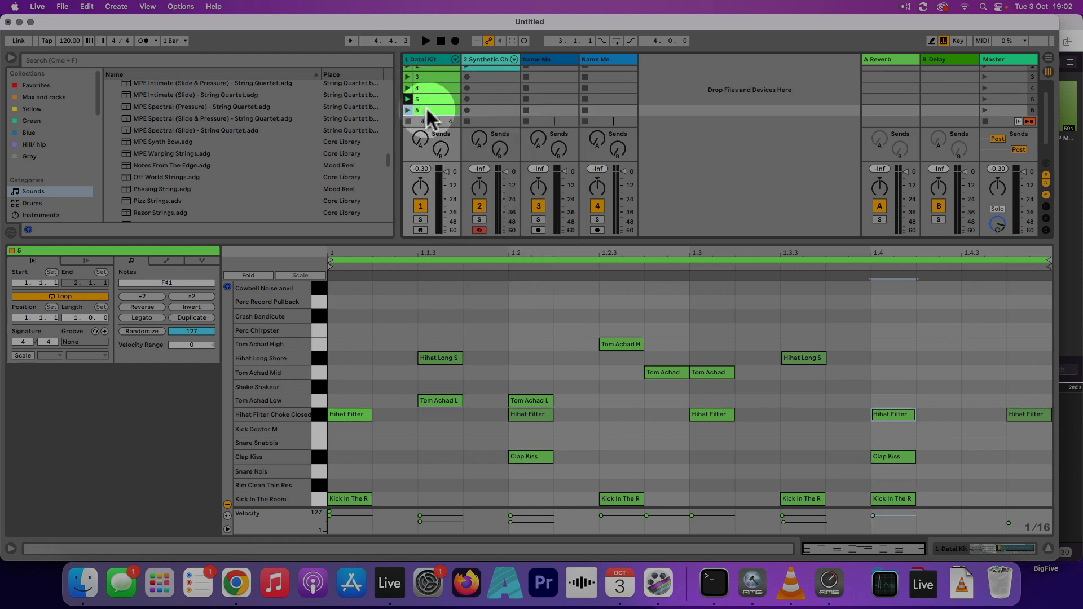
{"action": "right_click", "coordinate": [428, 107]}
{"action": "left_click", "coordinate": [458, 161]}
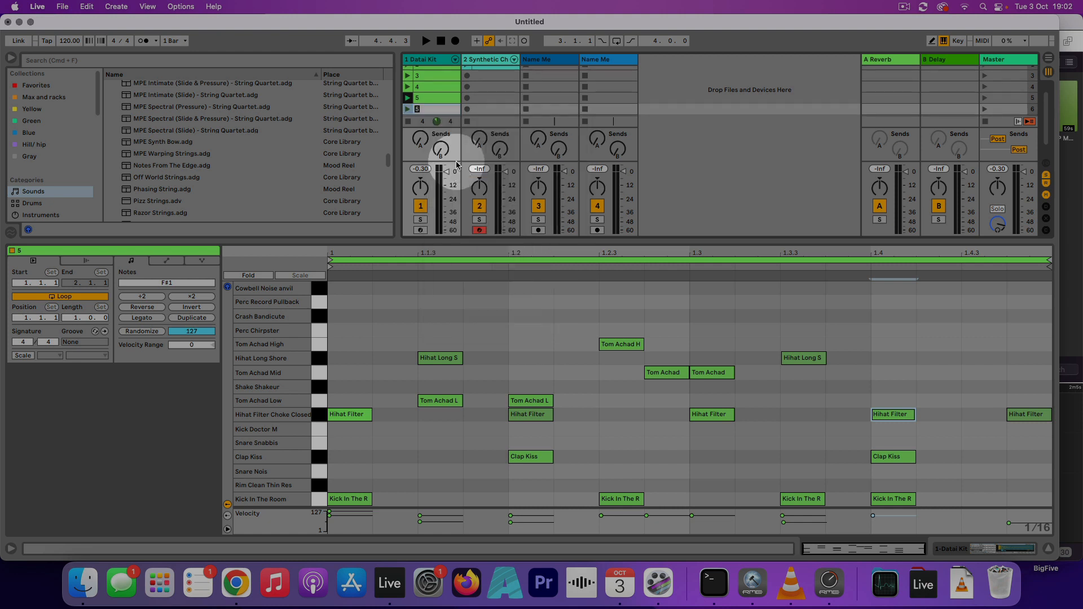
{"action": "type", "text": "6"}
{"action": "key", "text": "Return"}
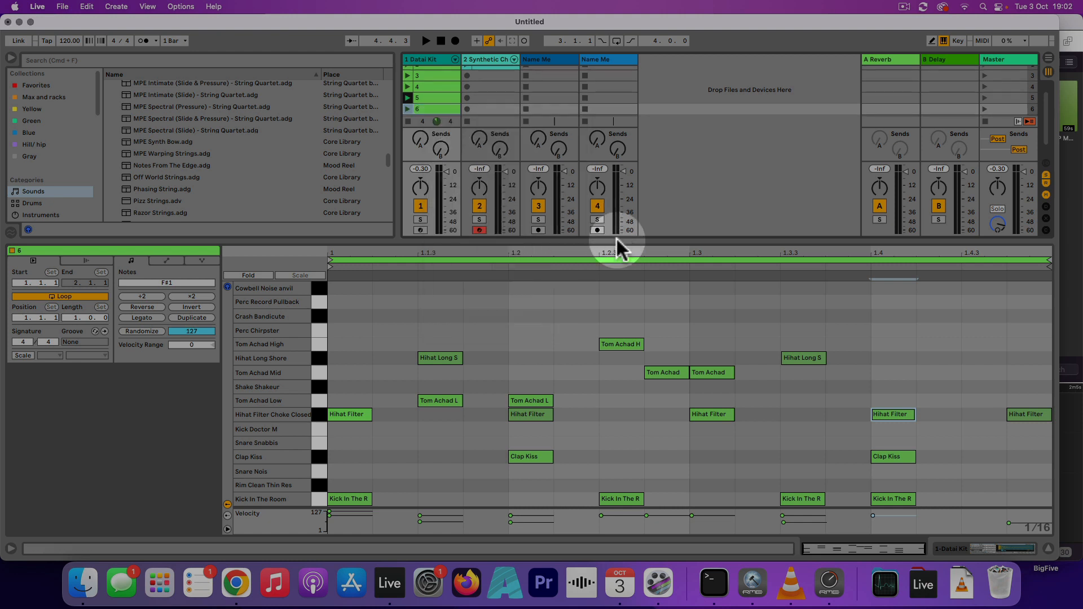
In drum clip 6, replace the Kick In The Room note at 1.4 with one at 1.2, and lower the 1.3 tom to Tom Achad Low.
{"action": "double_click", "coordinate": [882, 498]}
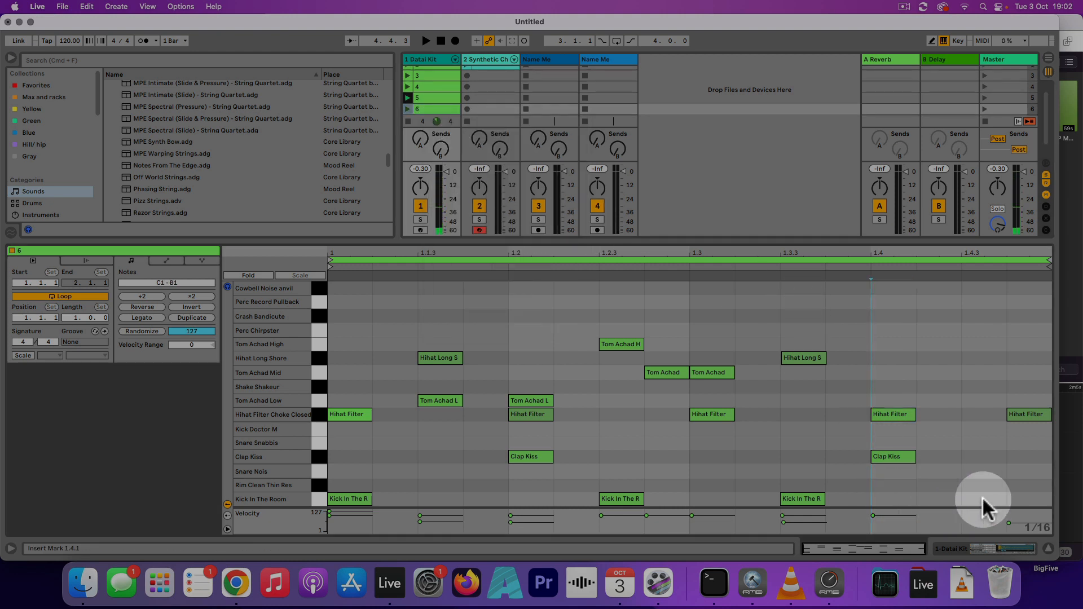
{"action": "double_click", "coordinate": [535, 498]}
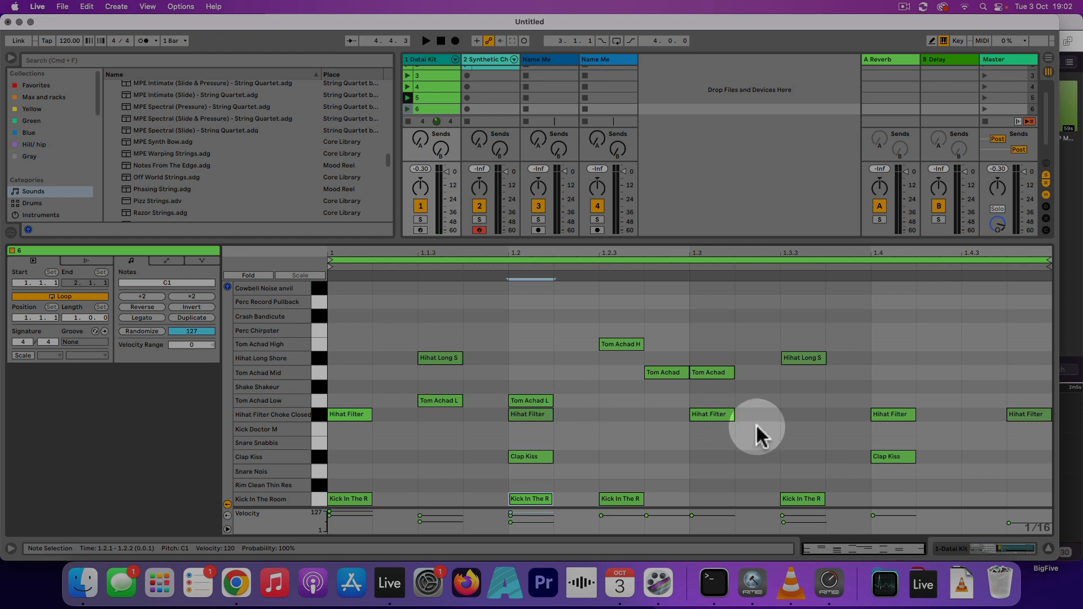
{"action": "left_click", "coordinate": [710, 374]}
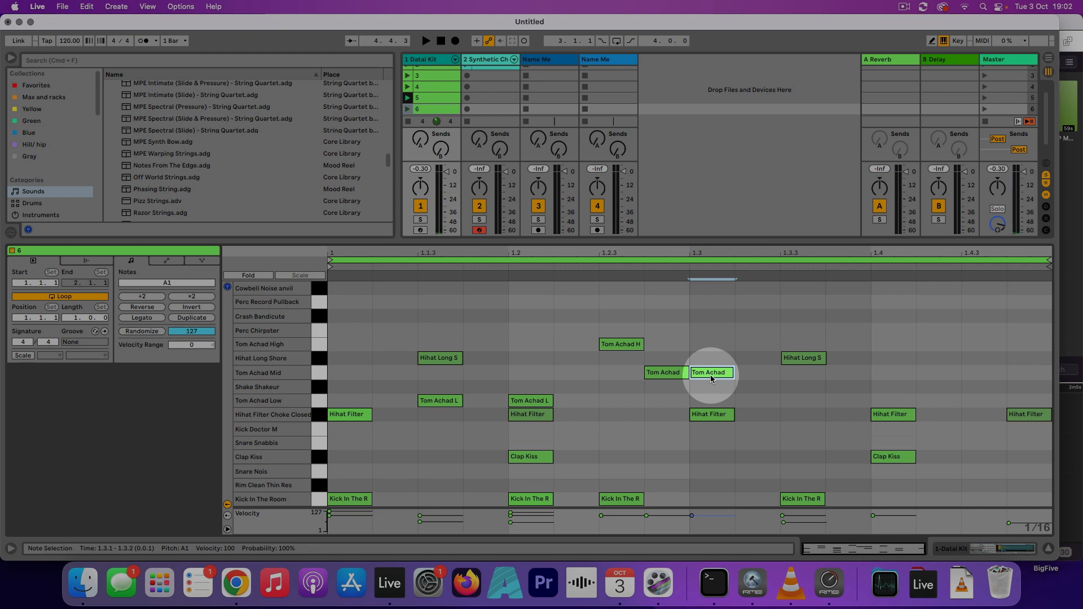
{"action": "key", "text": "Up"}
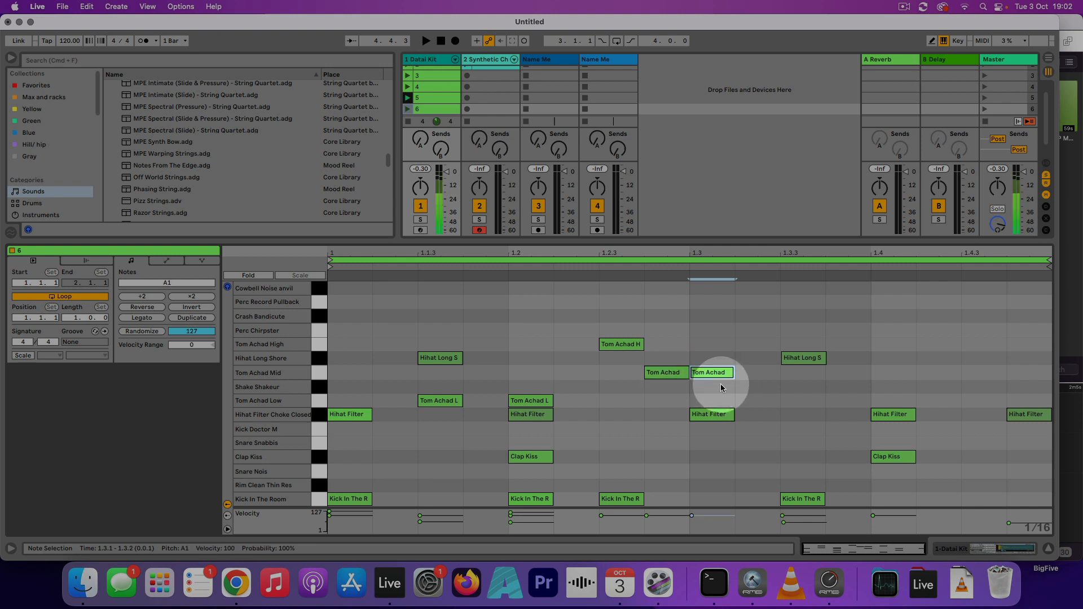
{"action": "key", "text": "Down"}
{"action": "key", "text": "Down"}
{"action": "key", "text": "Down"}
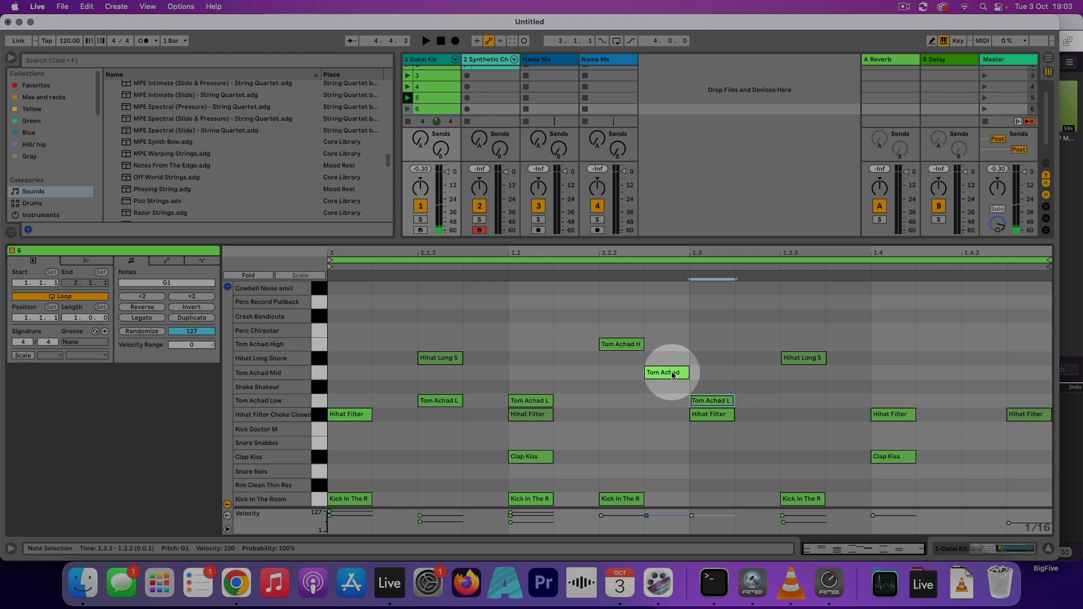
Add a Hihat Long Shore note with reduced velocity at 1.4.2 in drum clip 6, and audition the clip.
{"action": "double_click", "coordinate": [939, 357]}
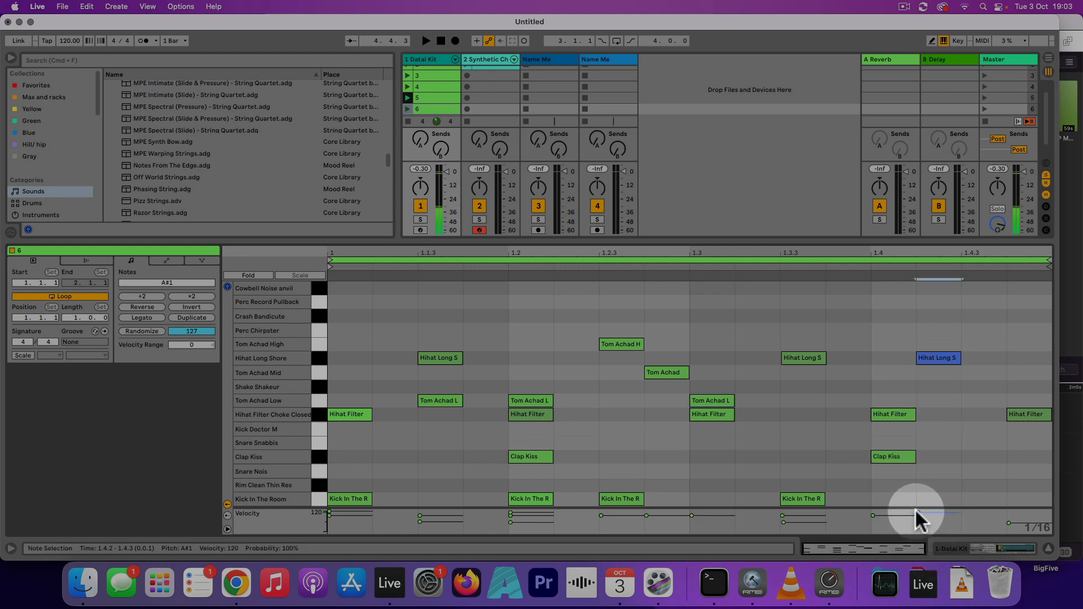
{"action": "left_click_drag", "start_coordinate": [917, 513], "coordinate": [919, 515]}
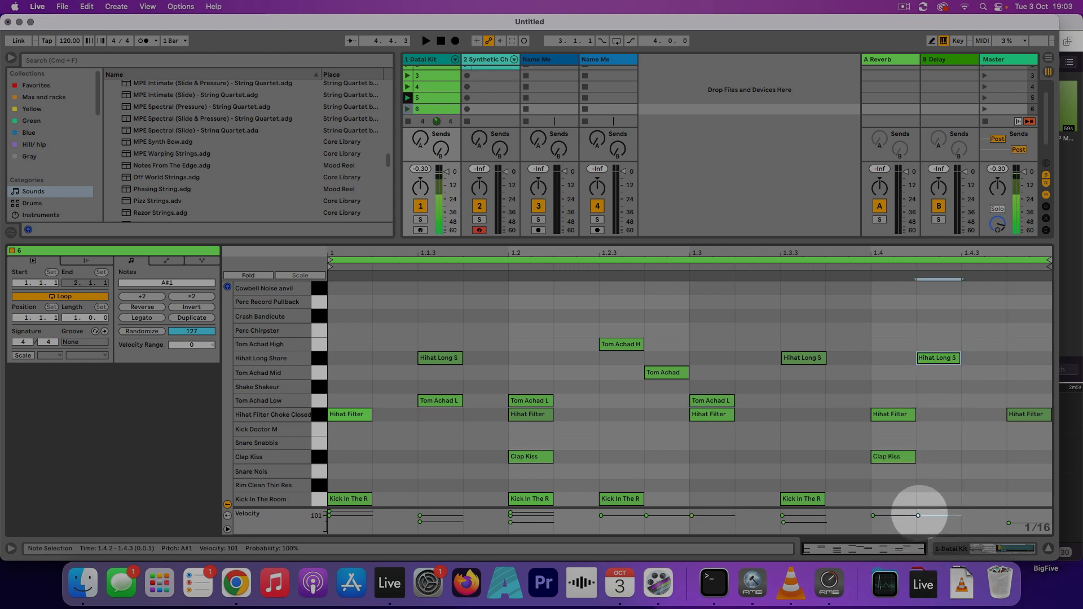
{"action": "left_click", "coordinate": [407, 109]}
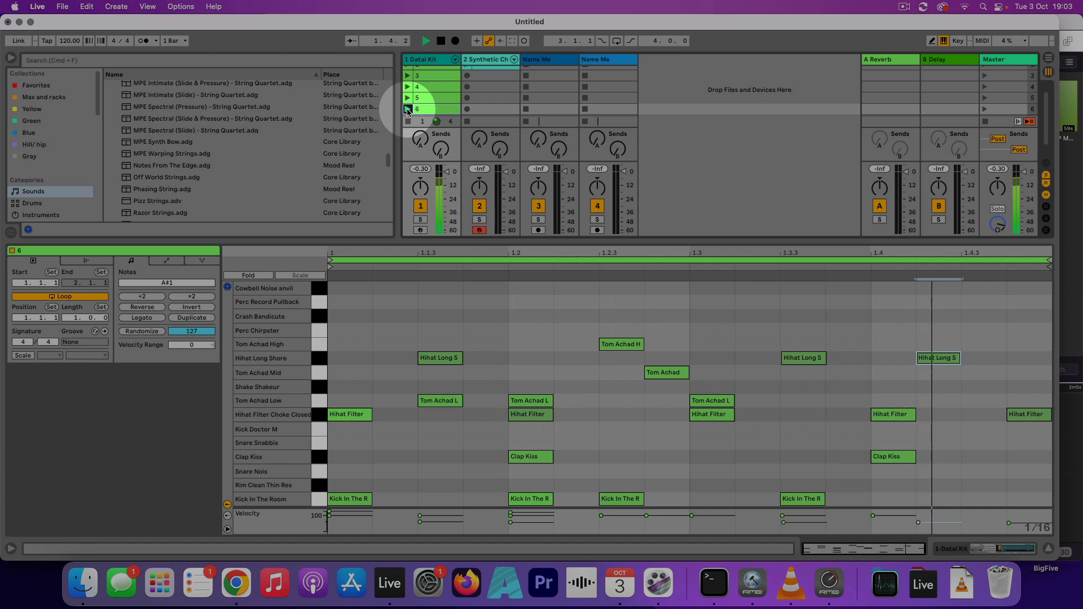
{"action": "key", "text": "space"}
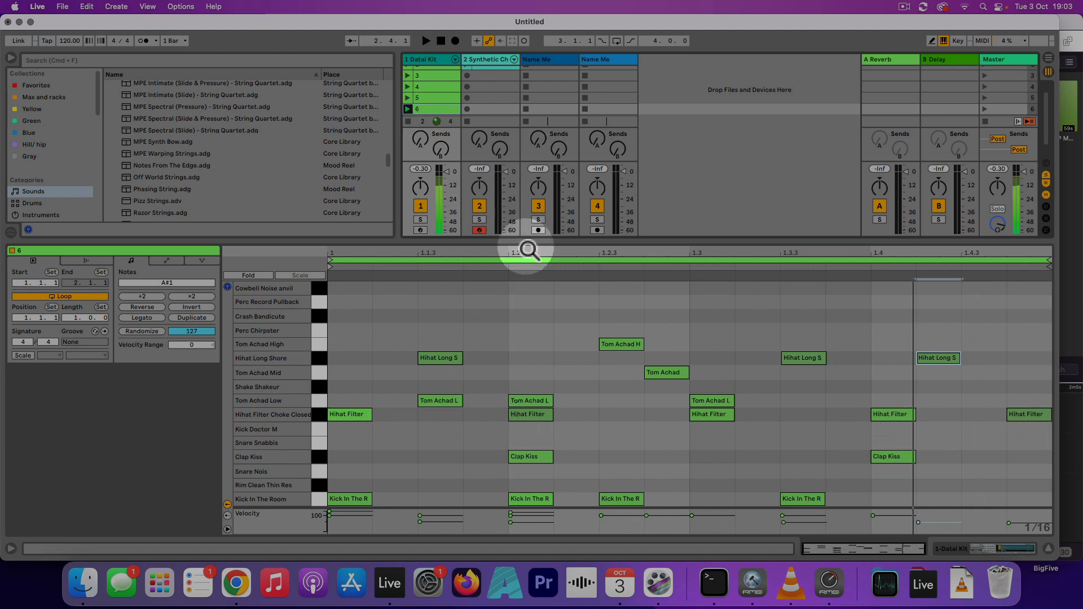
Enlarge the session view to show all clip slots, and play the first drum and strings clips together from the start.
{"action": "left_click_drag", "start_coordinate": [527, 242], "coordinate": [481, 336]}
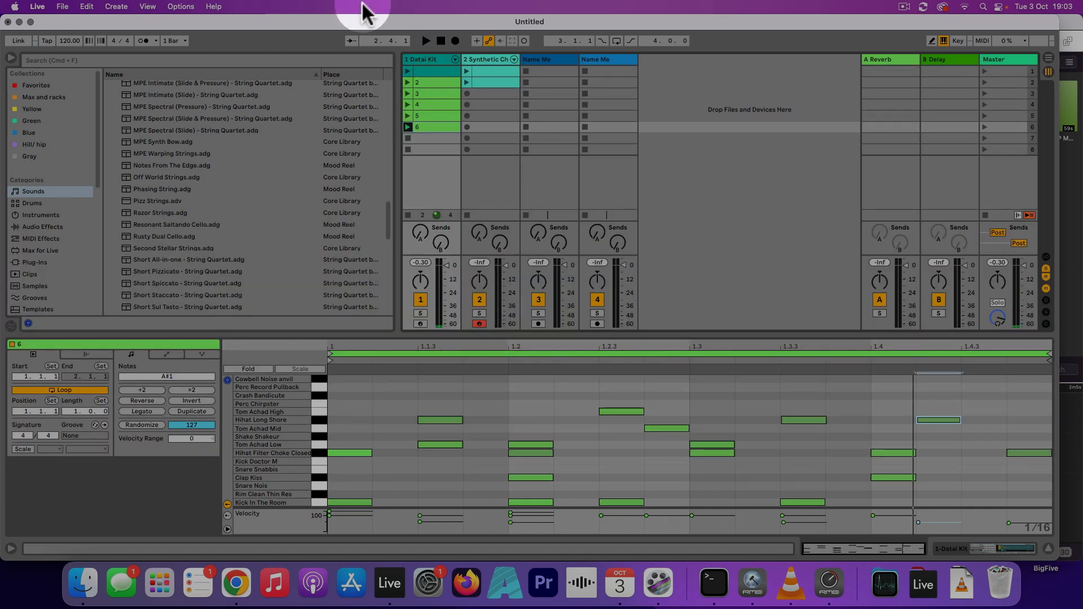
{"action": "left_click", "coordinate": [439, 41]}
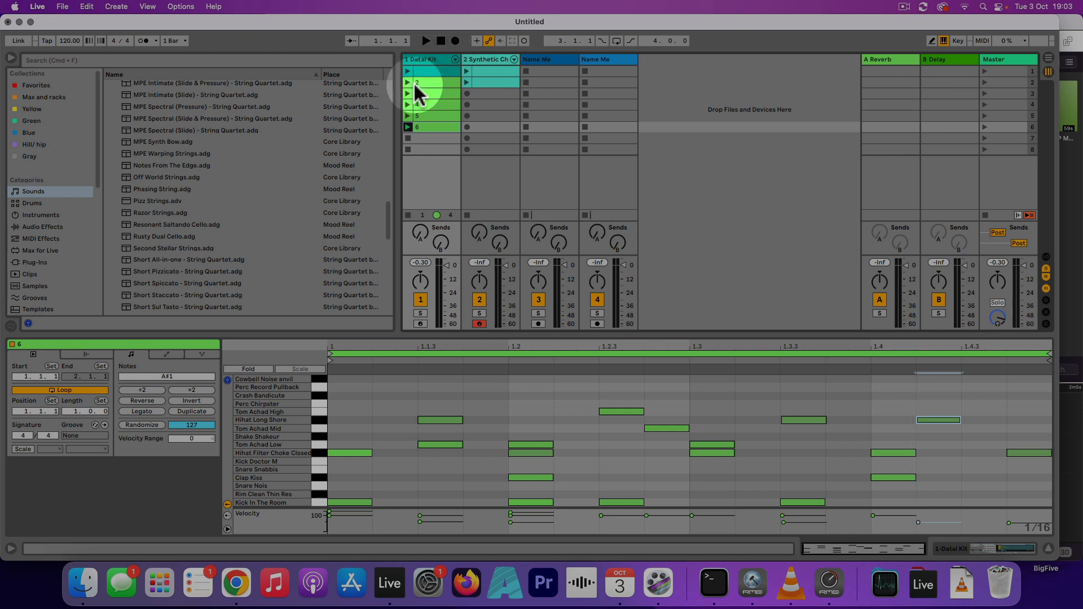
{"action": "left_click", "coordinate": [407, 71]}
{"action": "left_click", "coordinate": [466, 71]}
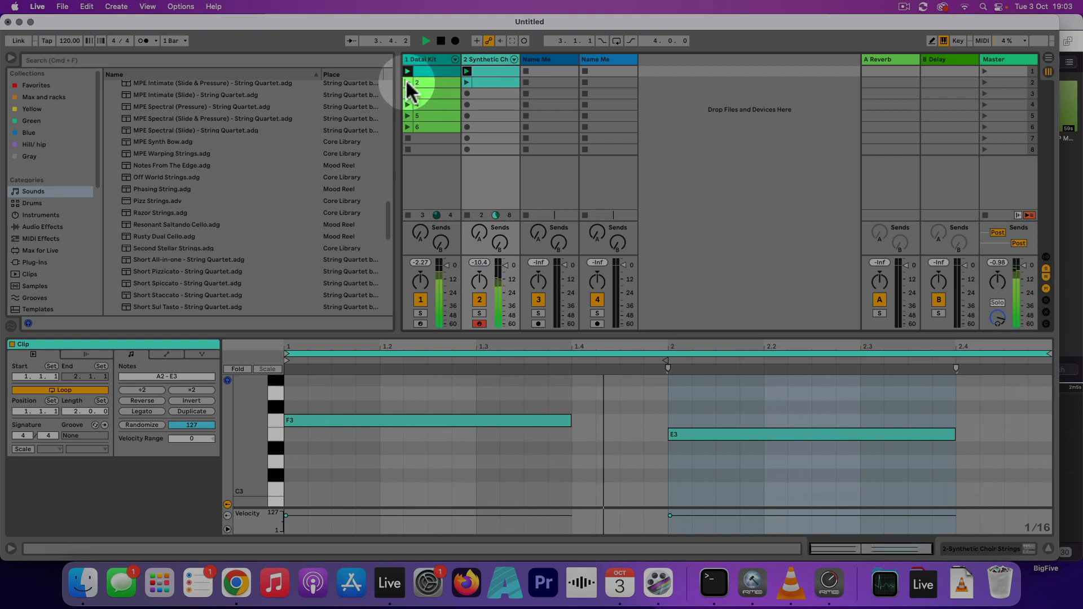
Progress the drums through clips 2, 3 and 4 while switching the strings to their second clip and back to the first.
{"action": "left_click", "coordinate": [454, 84]}
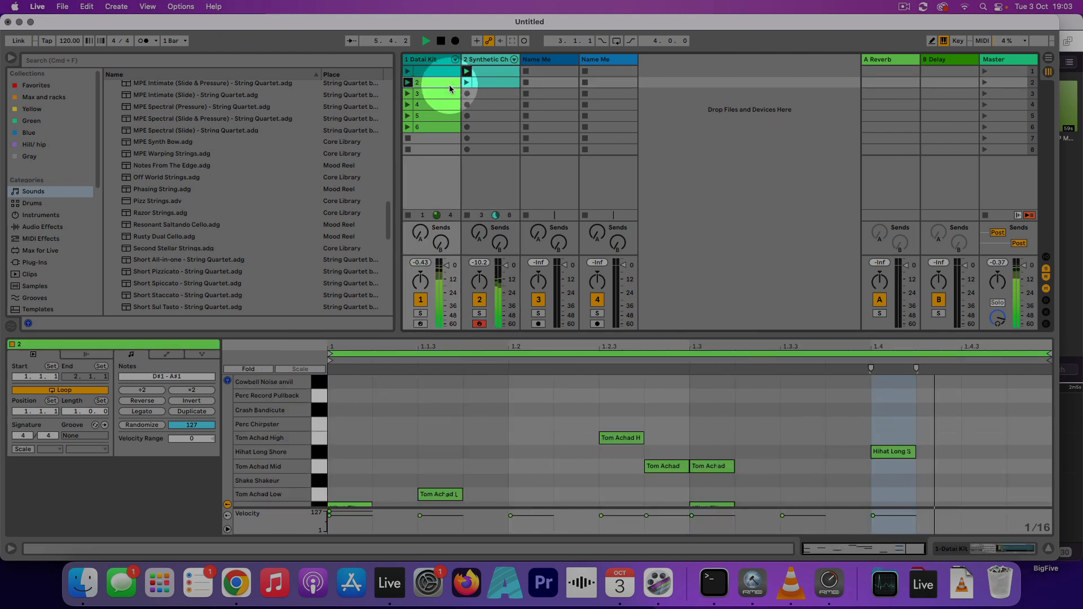
{"action": "left_click", "coordinate": [407, 94]}
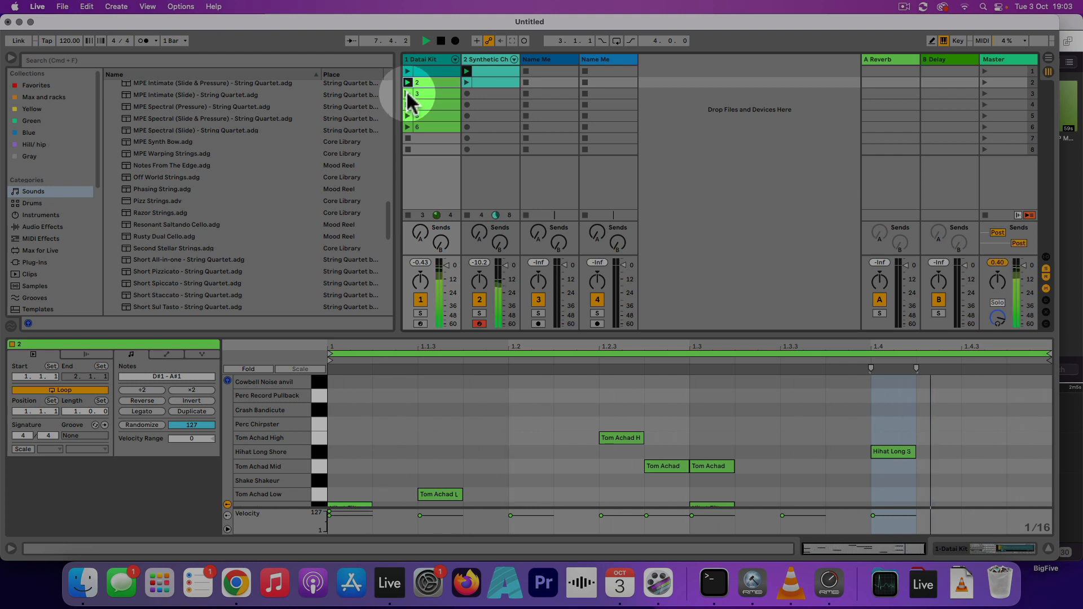
{"action": "left_click", "coordinate": [466, 83]}
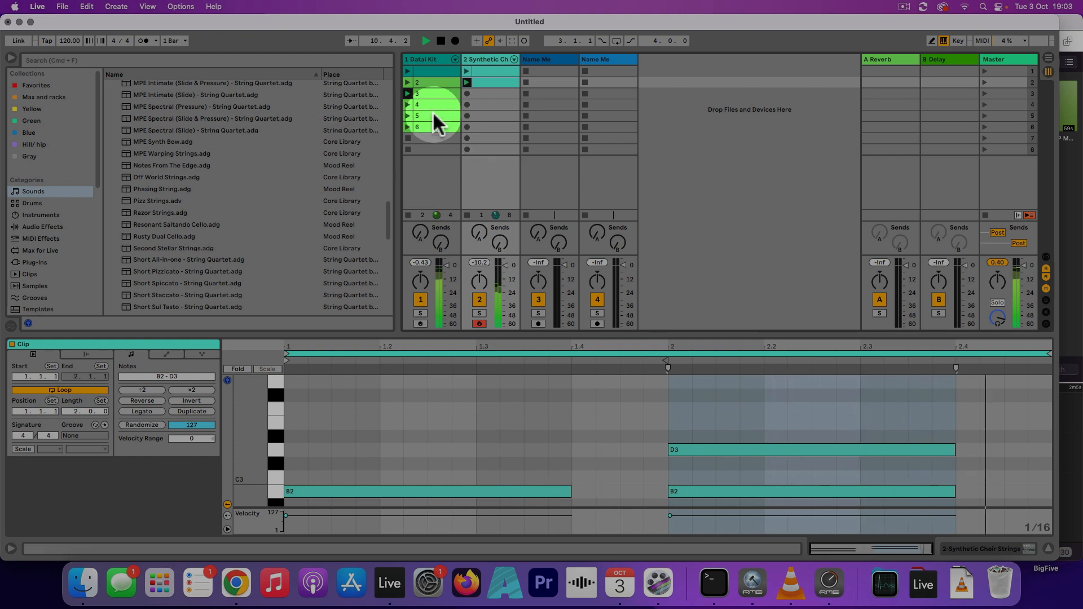
{"action": "left_click", "coordinate": [408, 104]}
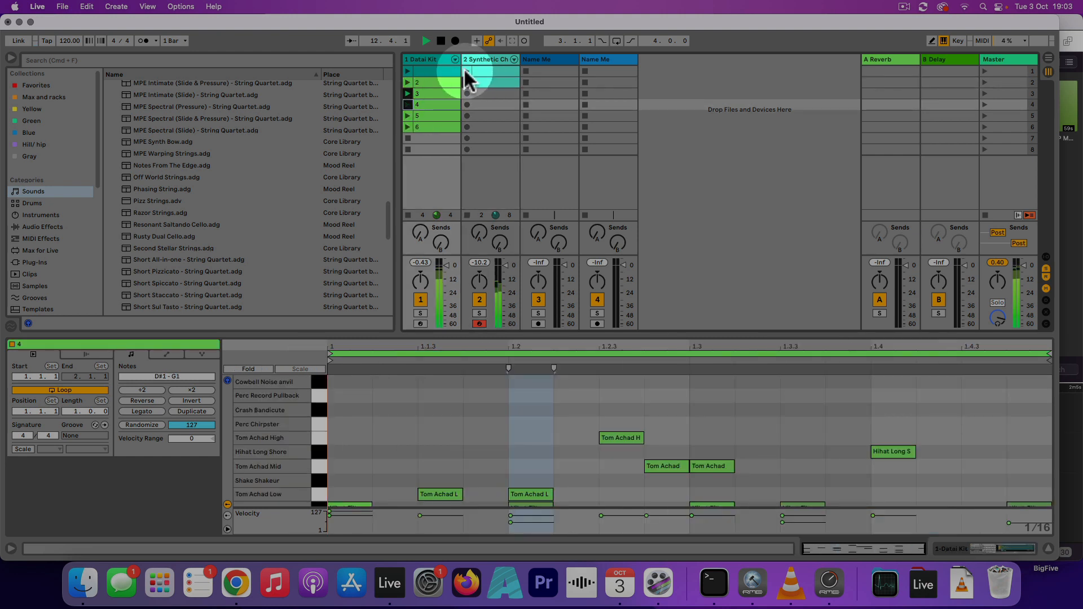
{"action": "left_click", "coordinate": [467, 71]}
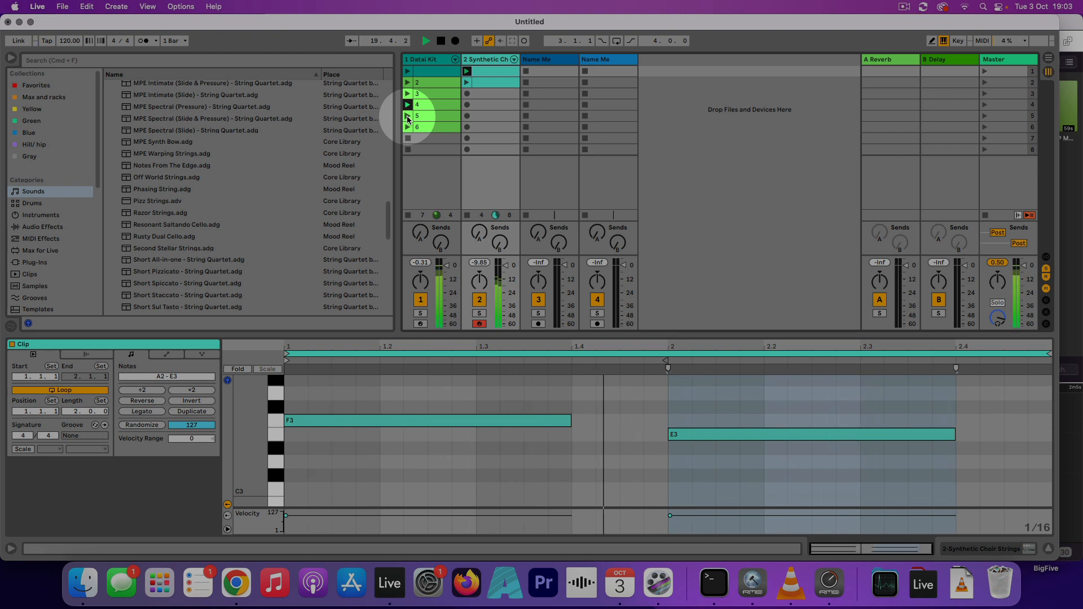
Launch drum clip 5 with the second strings clip, and finish with drum clip 6 playing without the strings.
{"action": "left_click", "coordinate": [409, 115]}
{"action": "left_click", "coordinate": [467, 82]}
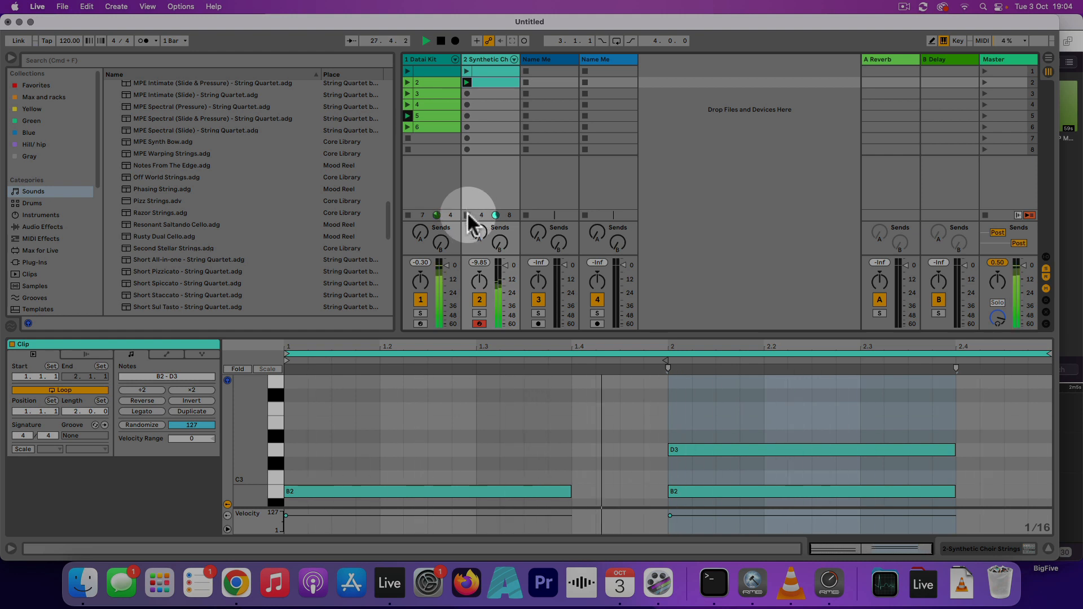
{"action": "left_click", "coordinate": [420, 129]}
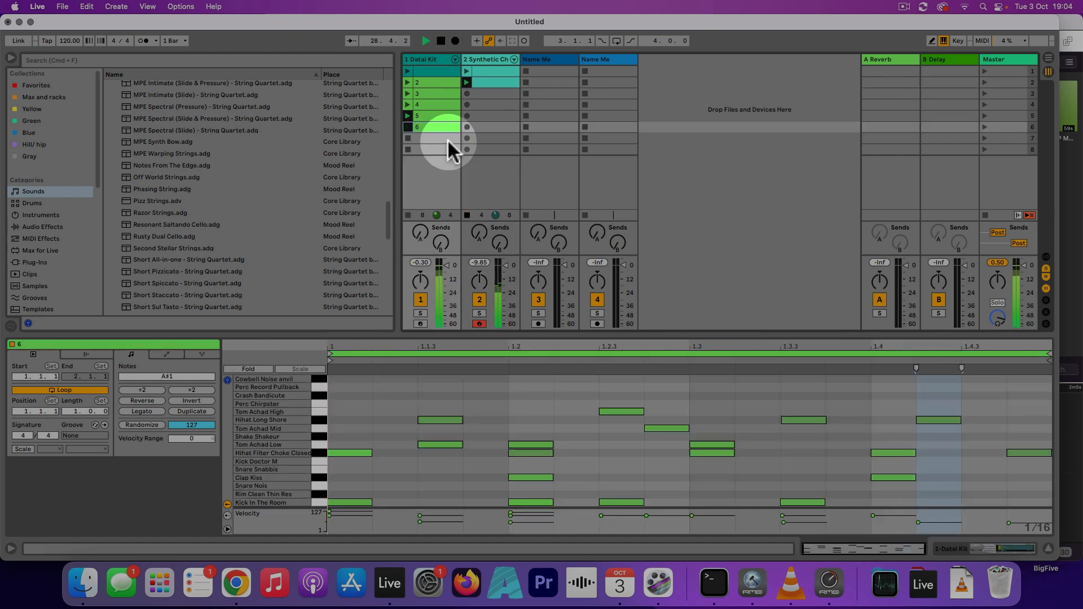
Raise the Datai Kit track's send to the B Delay return while drum clip 6 plays.
{"action": "left_click", "coordinate": [441, 246]}
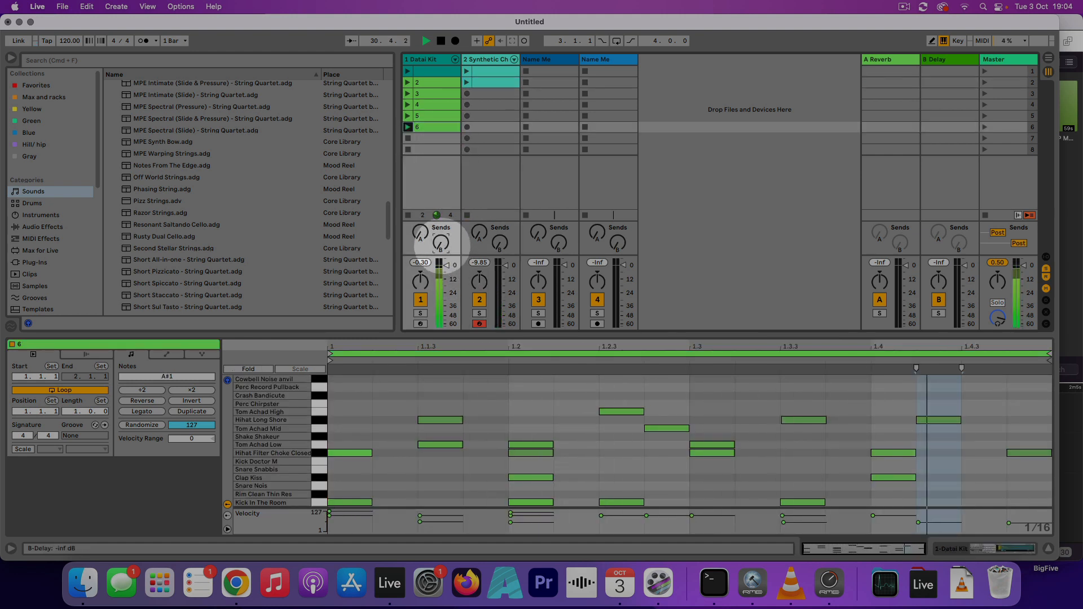
{"action": "left_click_drag", "start_coordinate": [442, 246], "coordinate": [442, 209]}
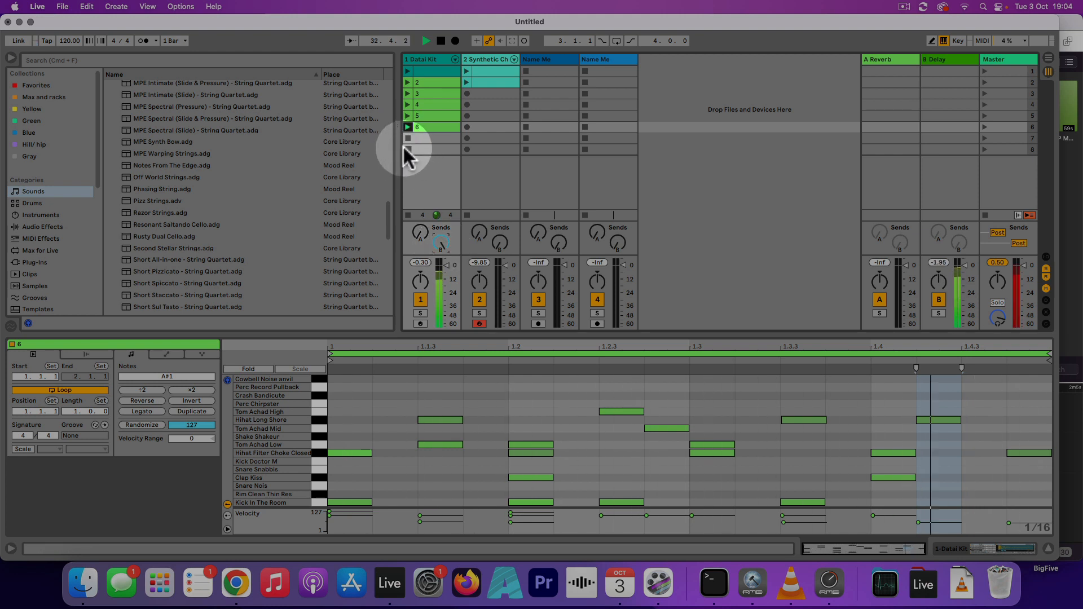